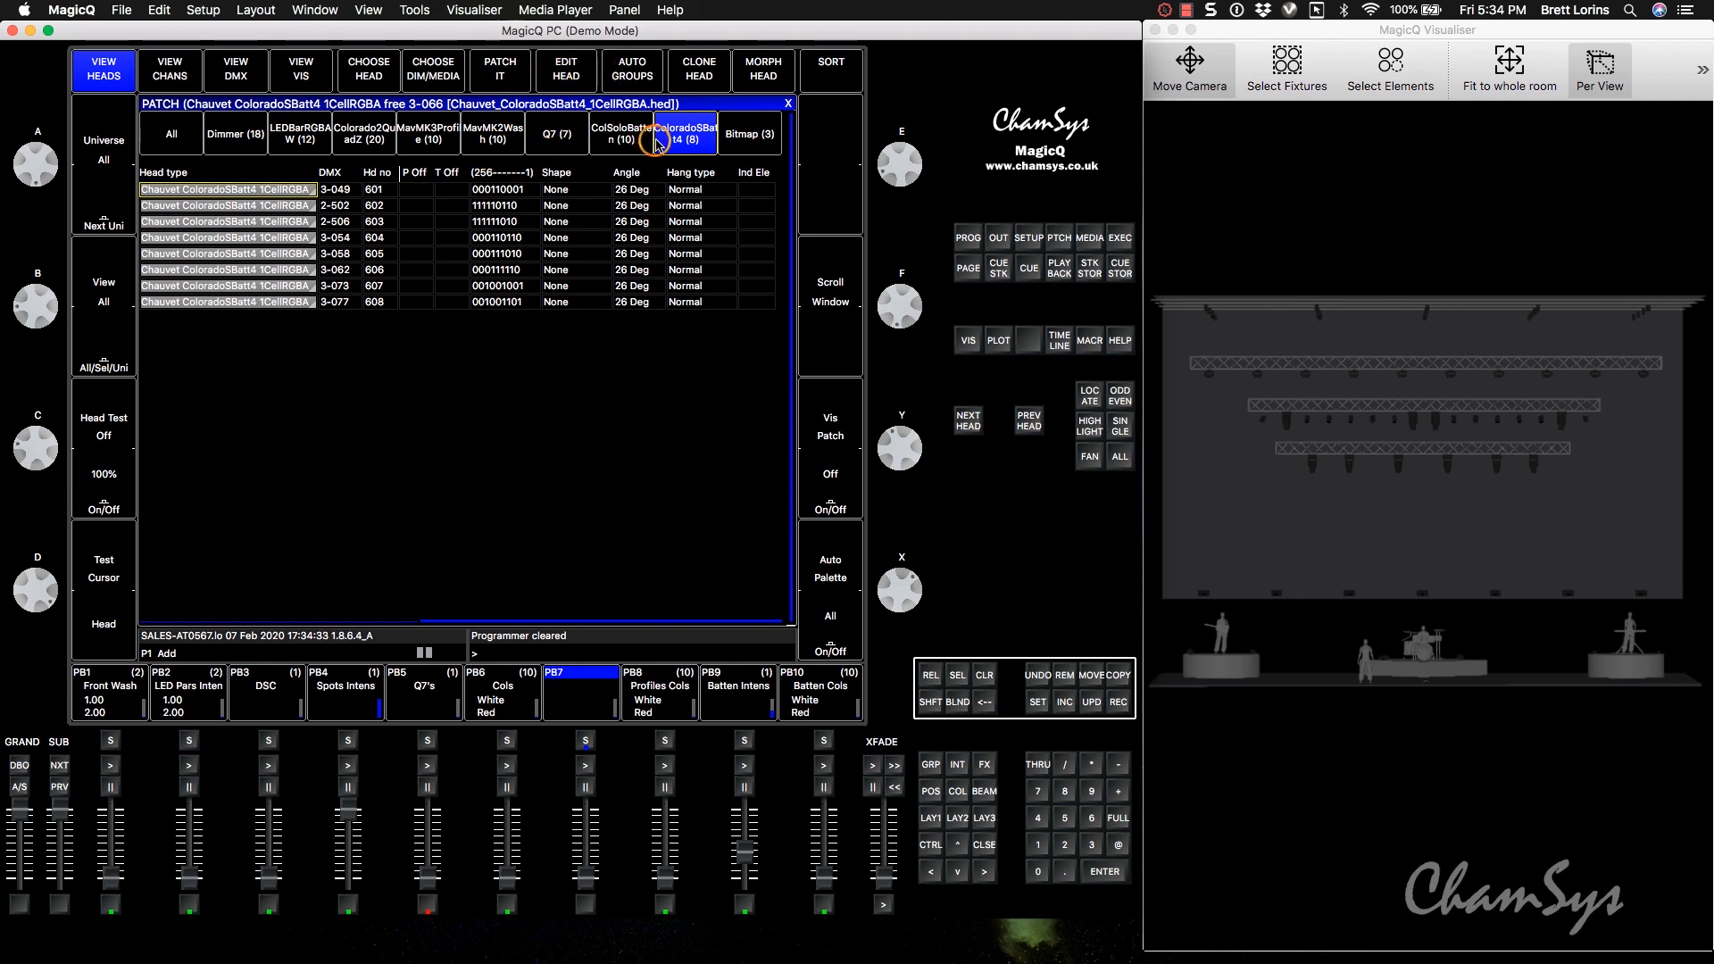
# Open the patched Chauvet ColoradoSBatt4 1CellRGBA head in the head editor to review its channels.
pyautogui.click(564, 74)
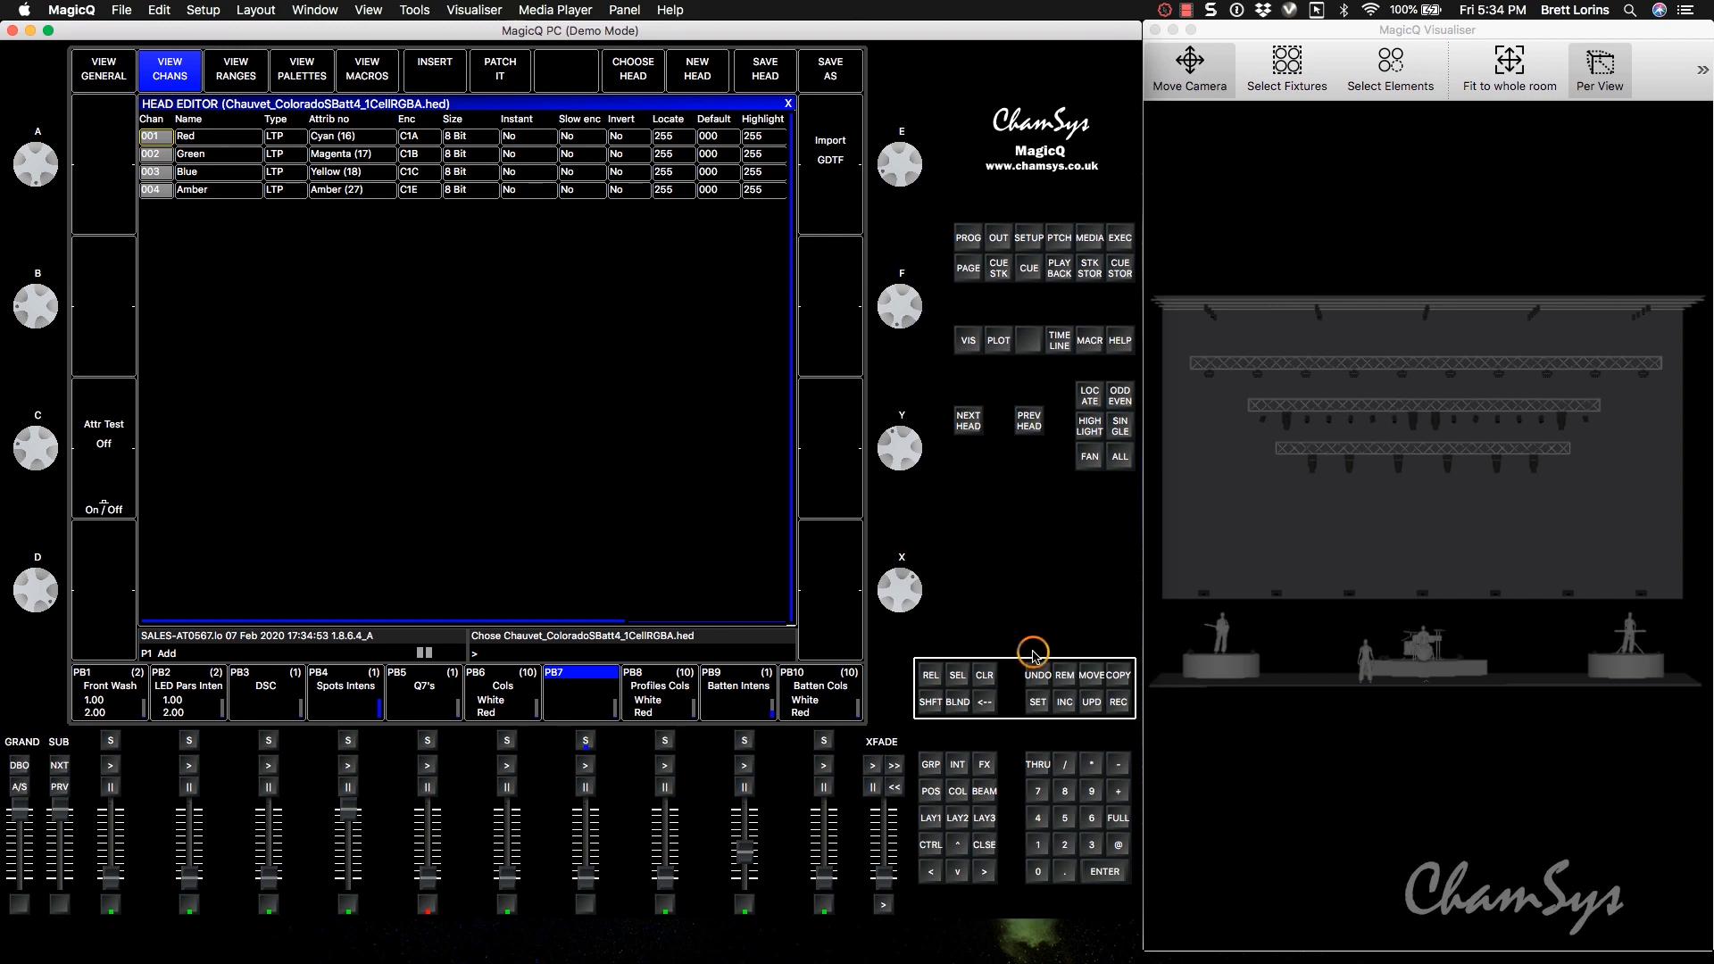
# Select the eight-head ColoradoSBatt4 group and mix magenta with Red and Blue both at 100%.
pyautogui.click(932, 819)
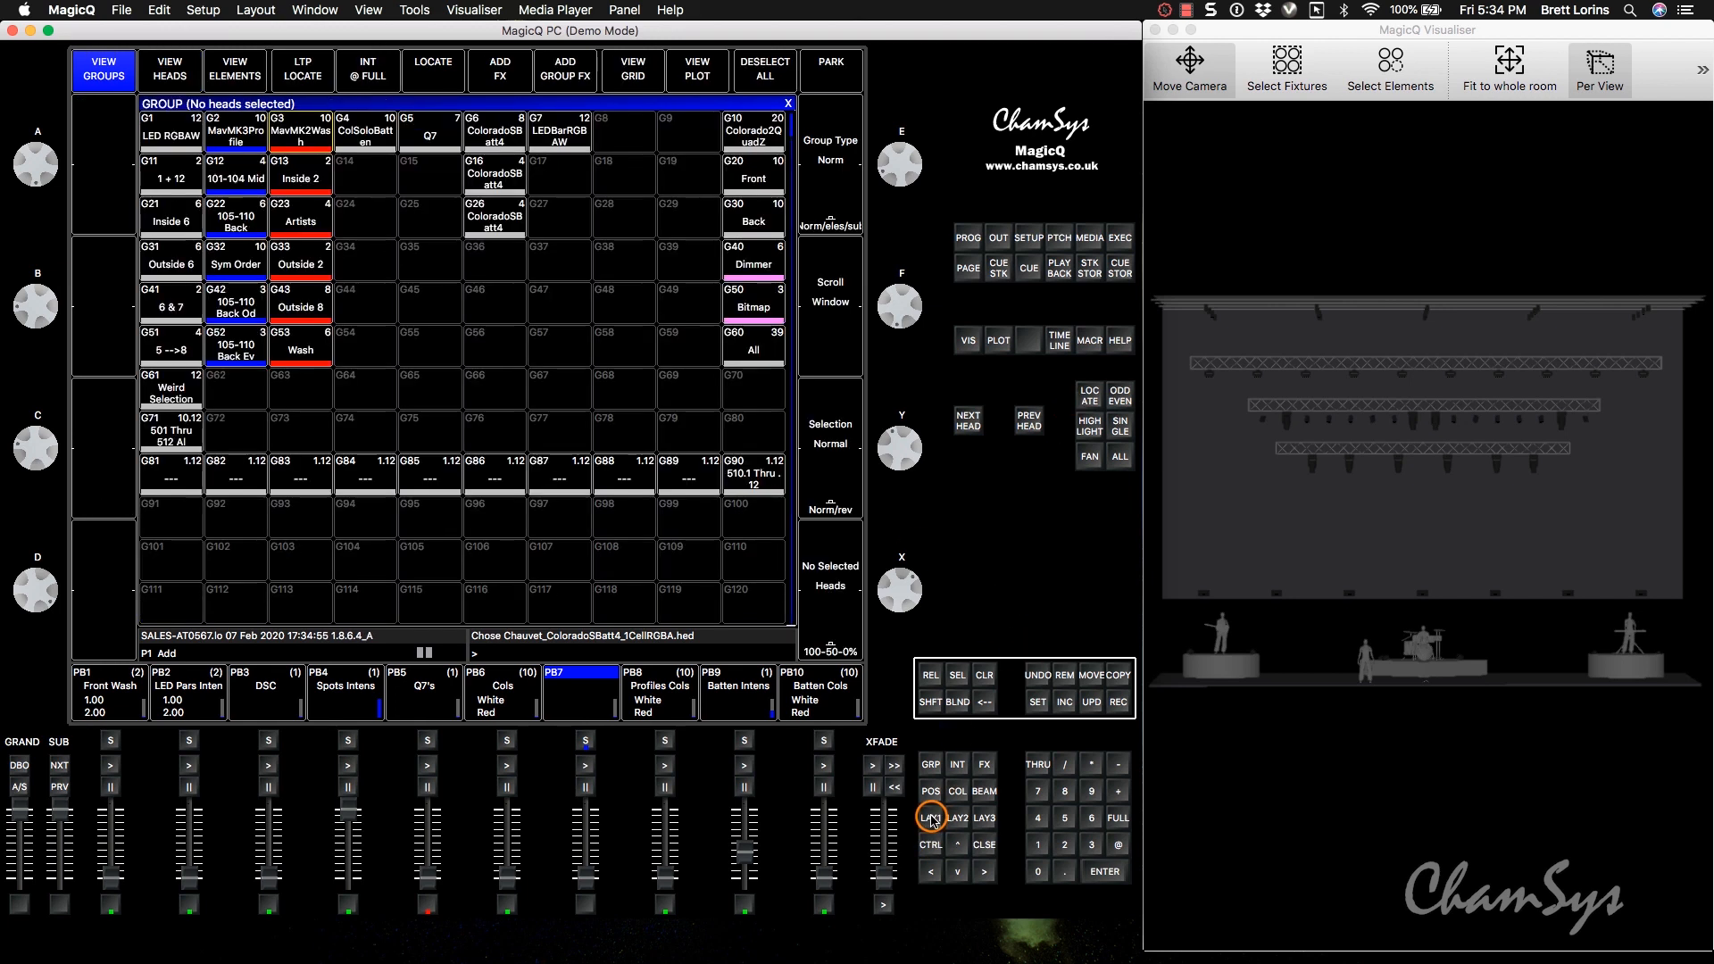
pyautogui.click(501, 137)
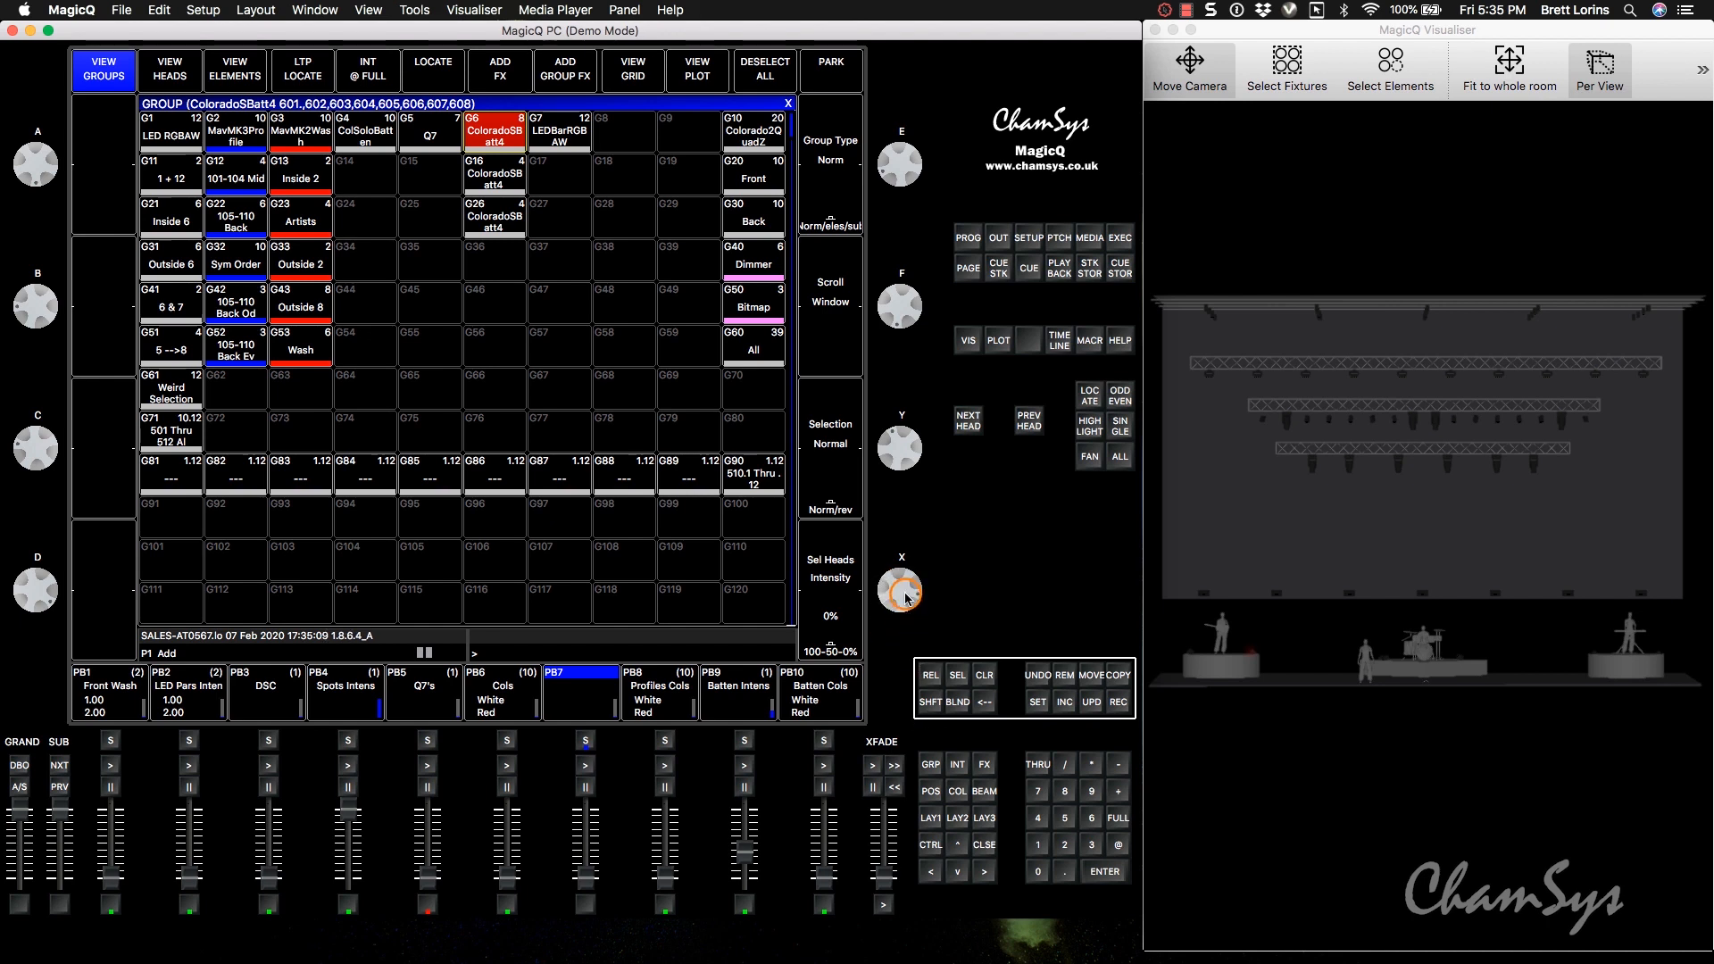
pyautogui.click(956, 791)
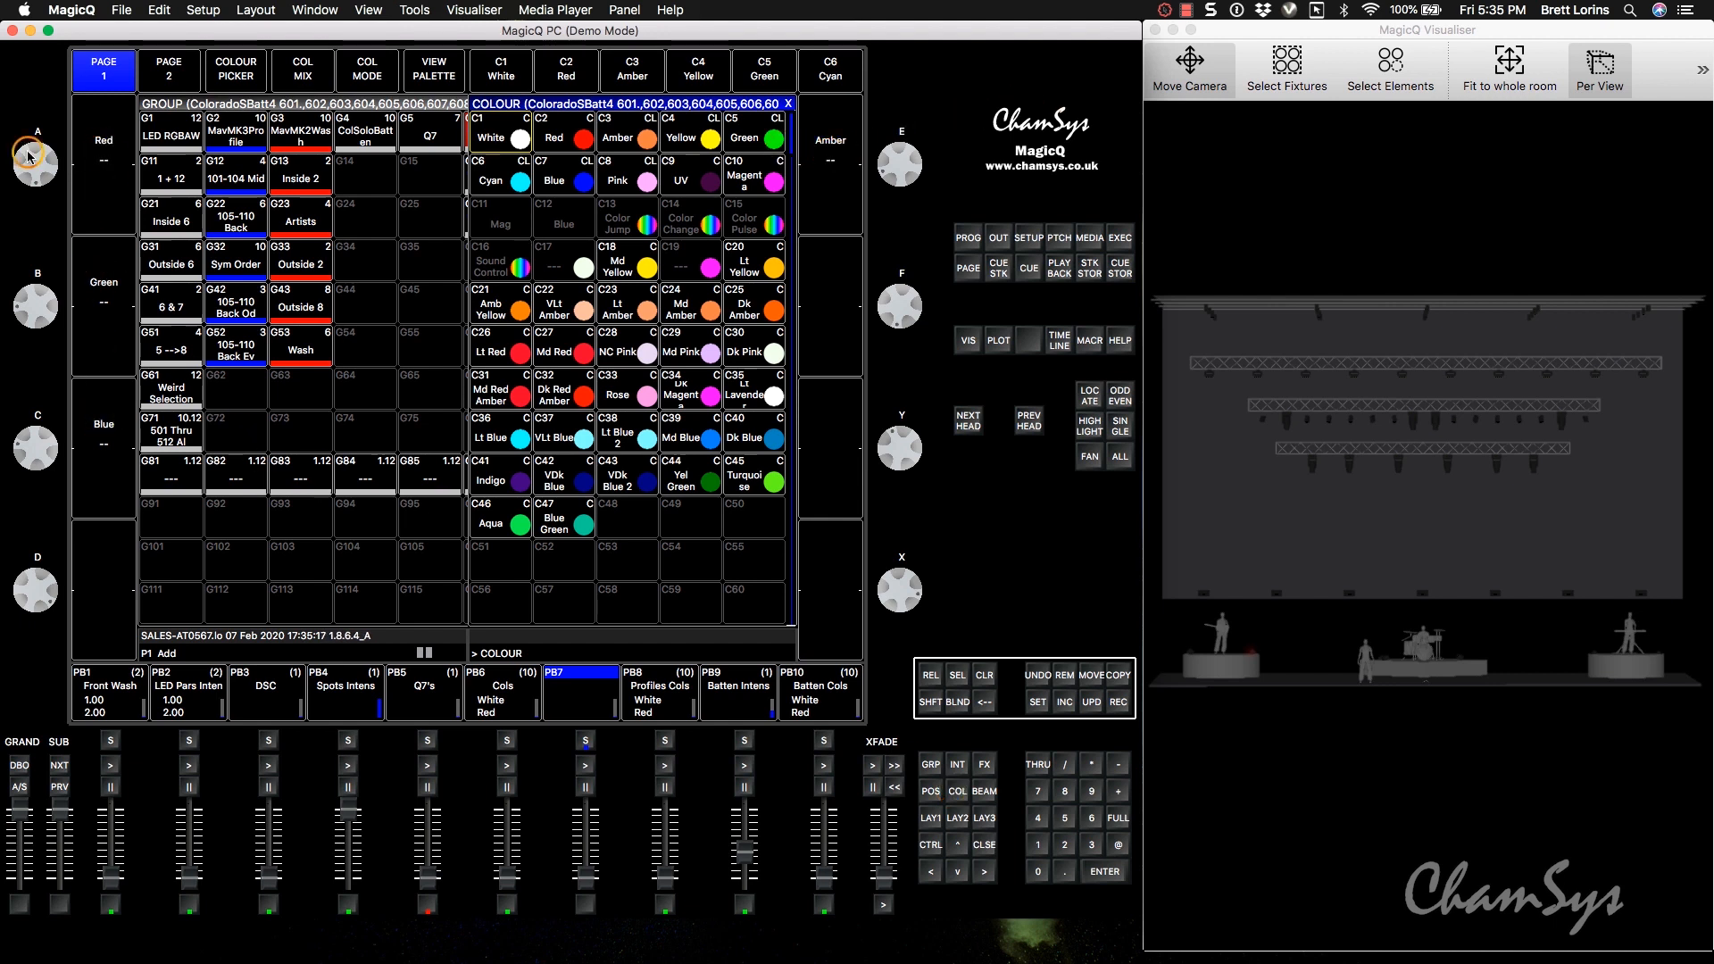
pyautogui.moveTo(49, 153); pyautogui.dragTo(57, 280)
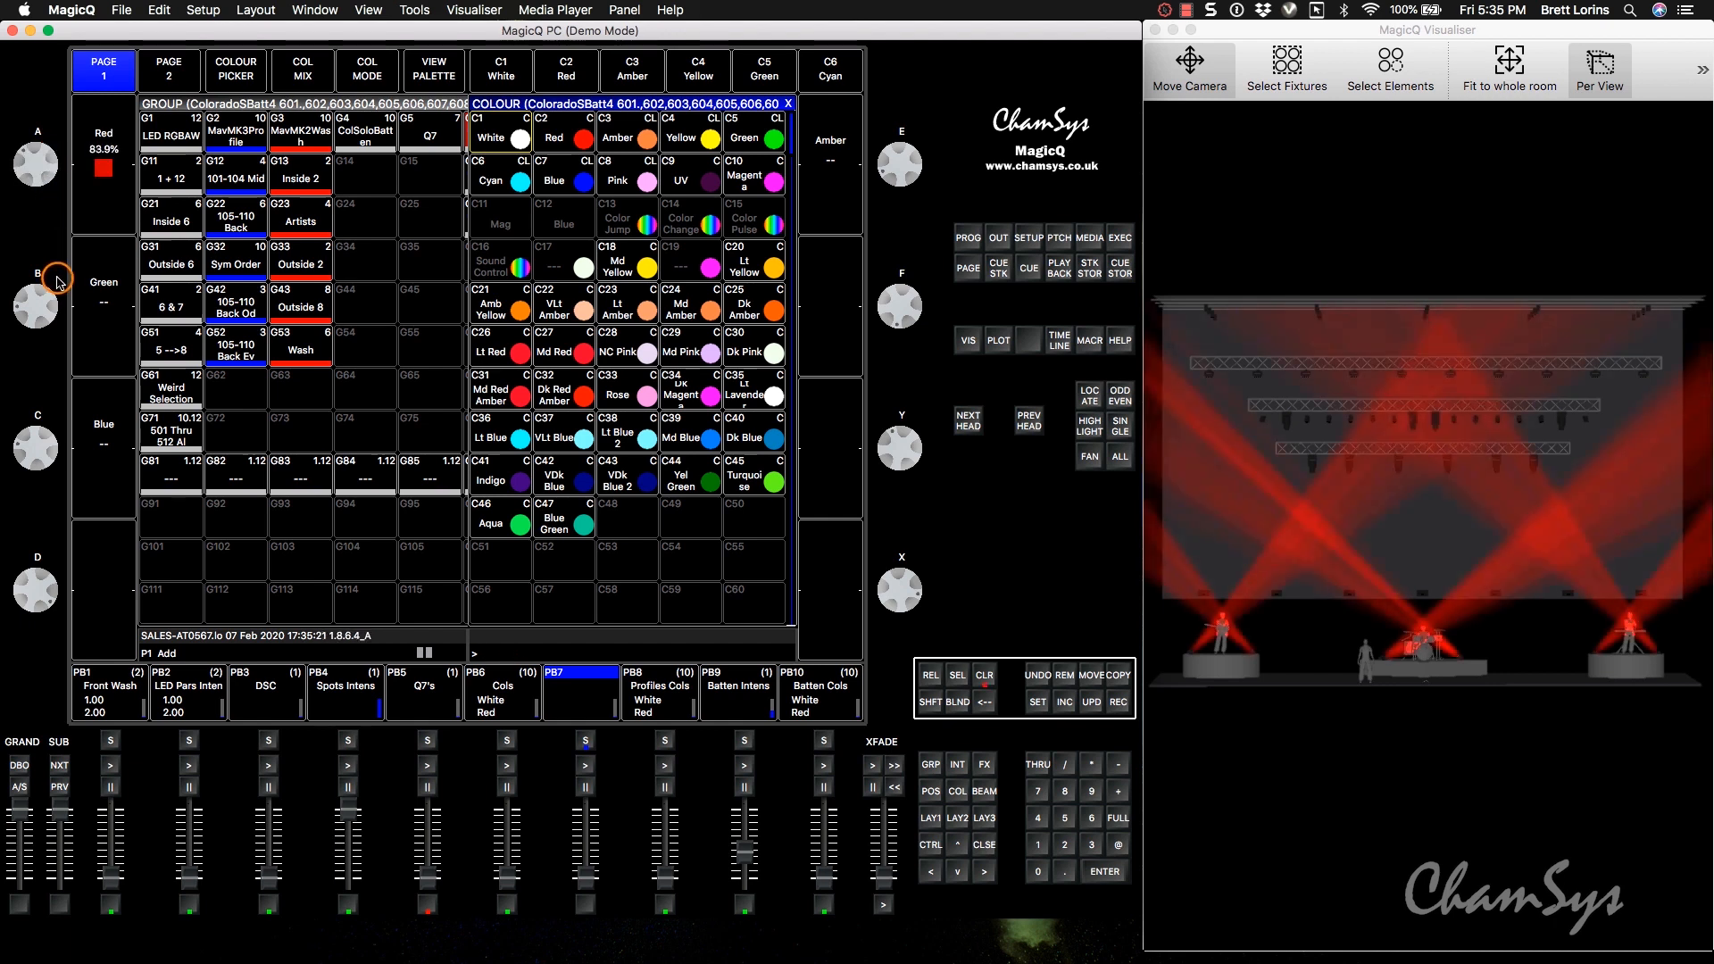
pyautogui.moveTo(45, 420); pyautogui.dragTo(55, 616)
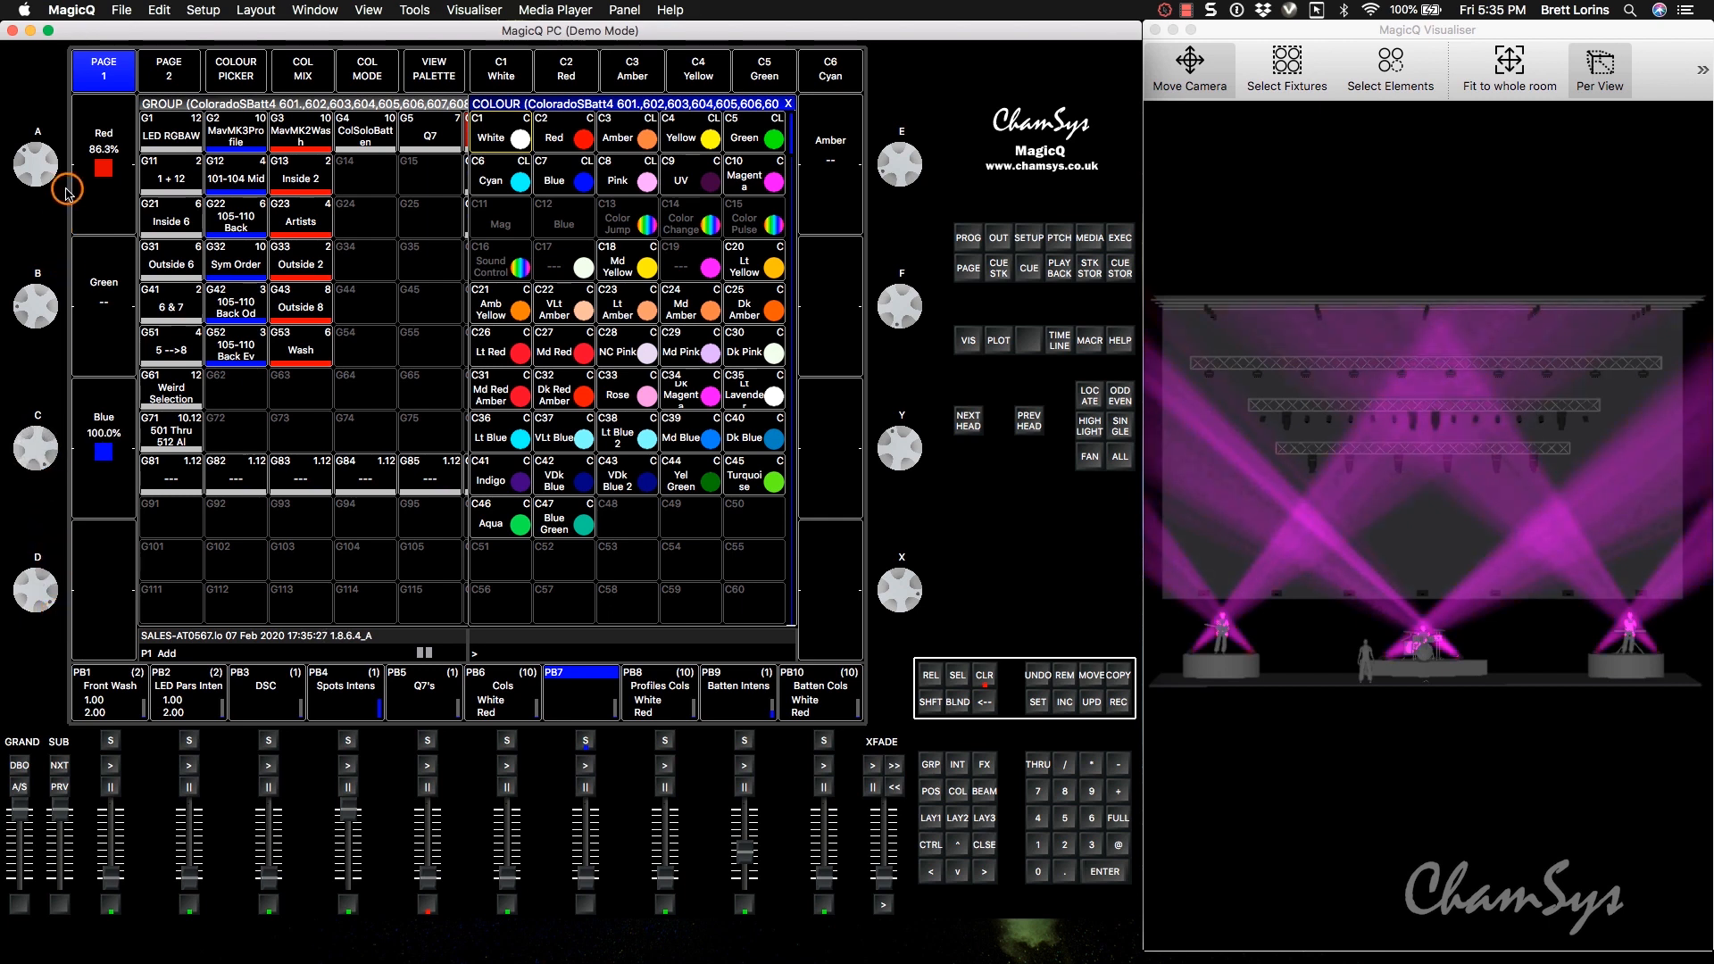
pyautogui.moveTo(46, 161); pyautogui.dragTo(45, 201)
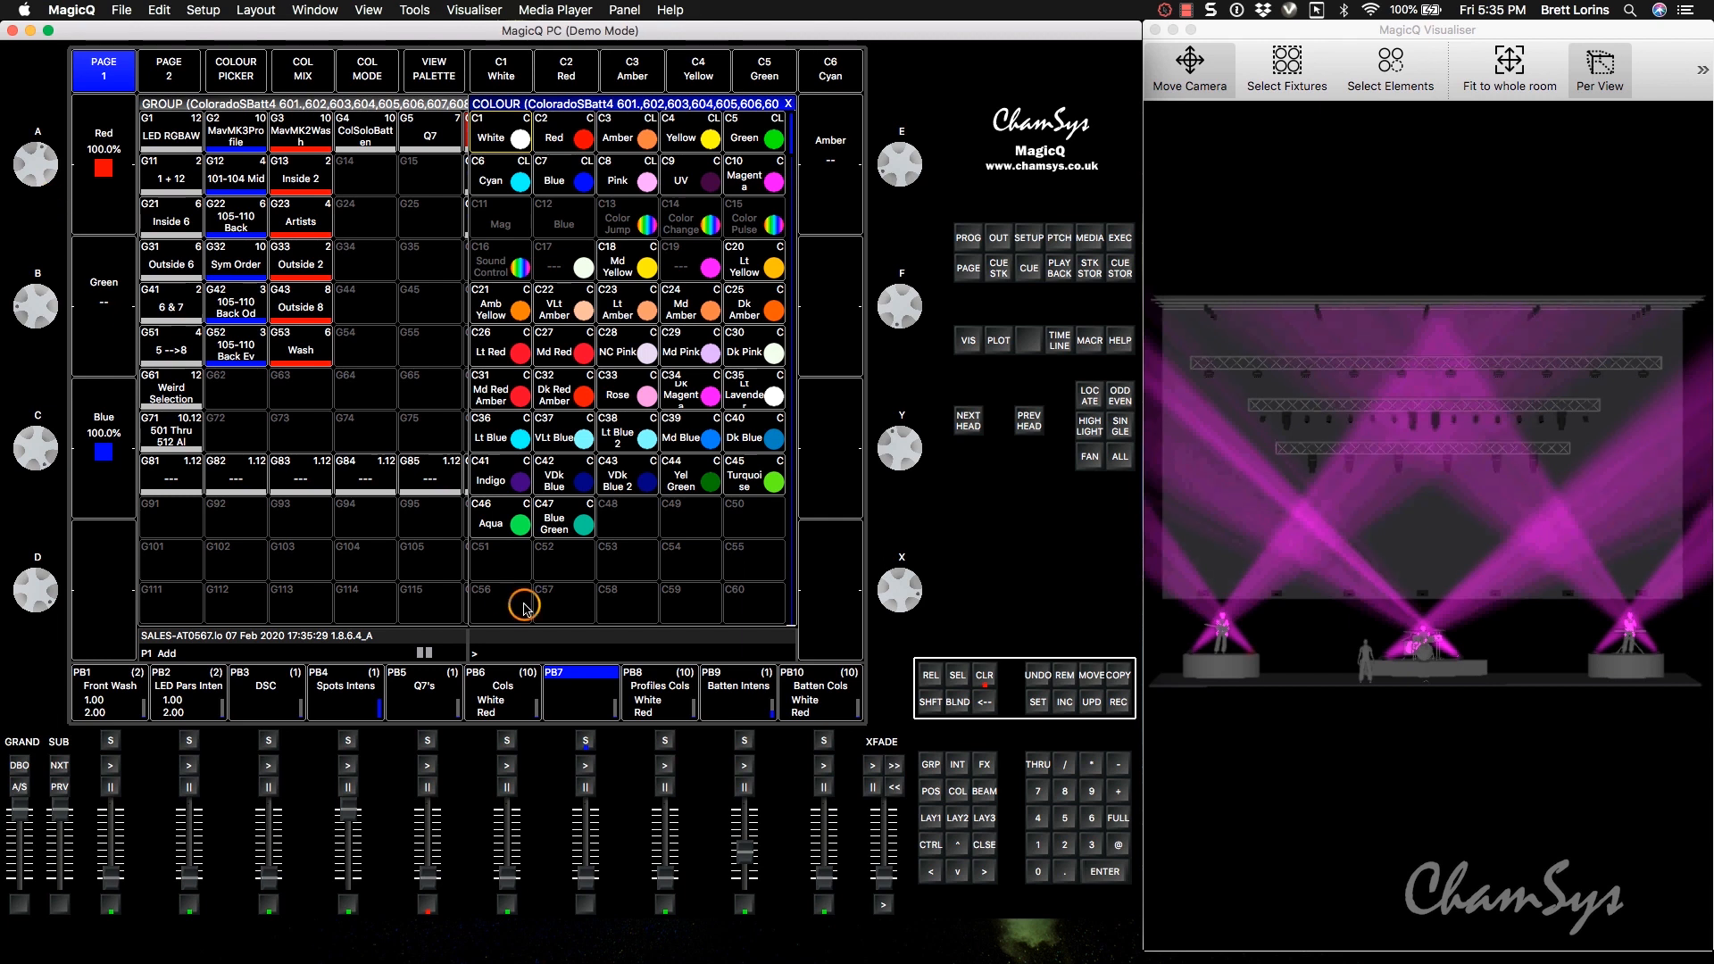
# Record the magenta look on playback 7 and clear the programmer.
pyautogui.click(1112, 698)
pyautogui.click(579, 703)
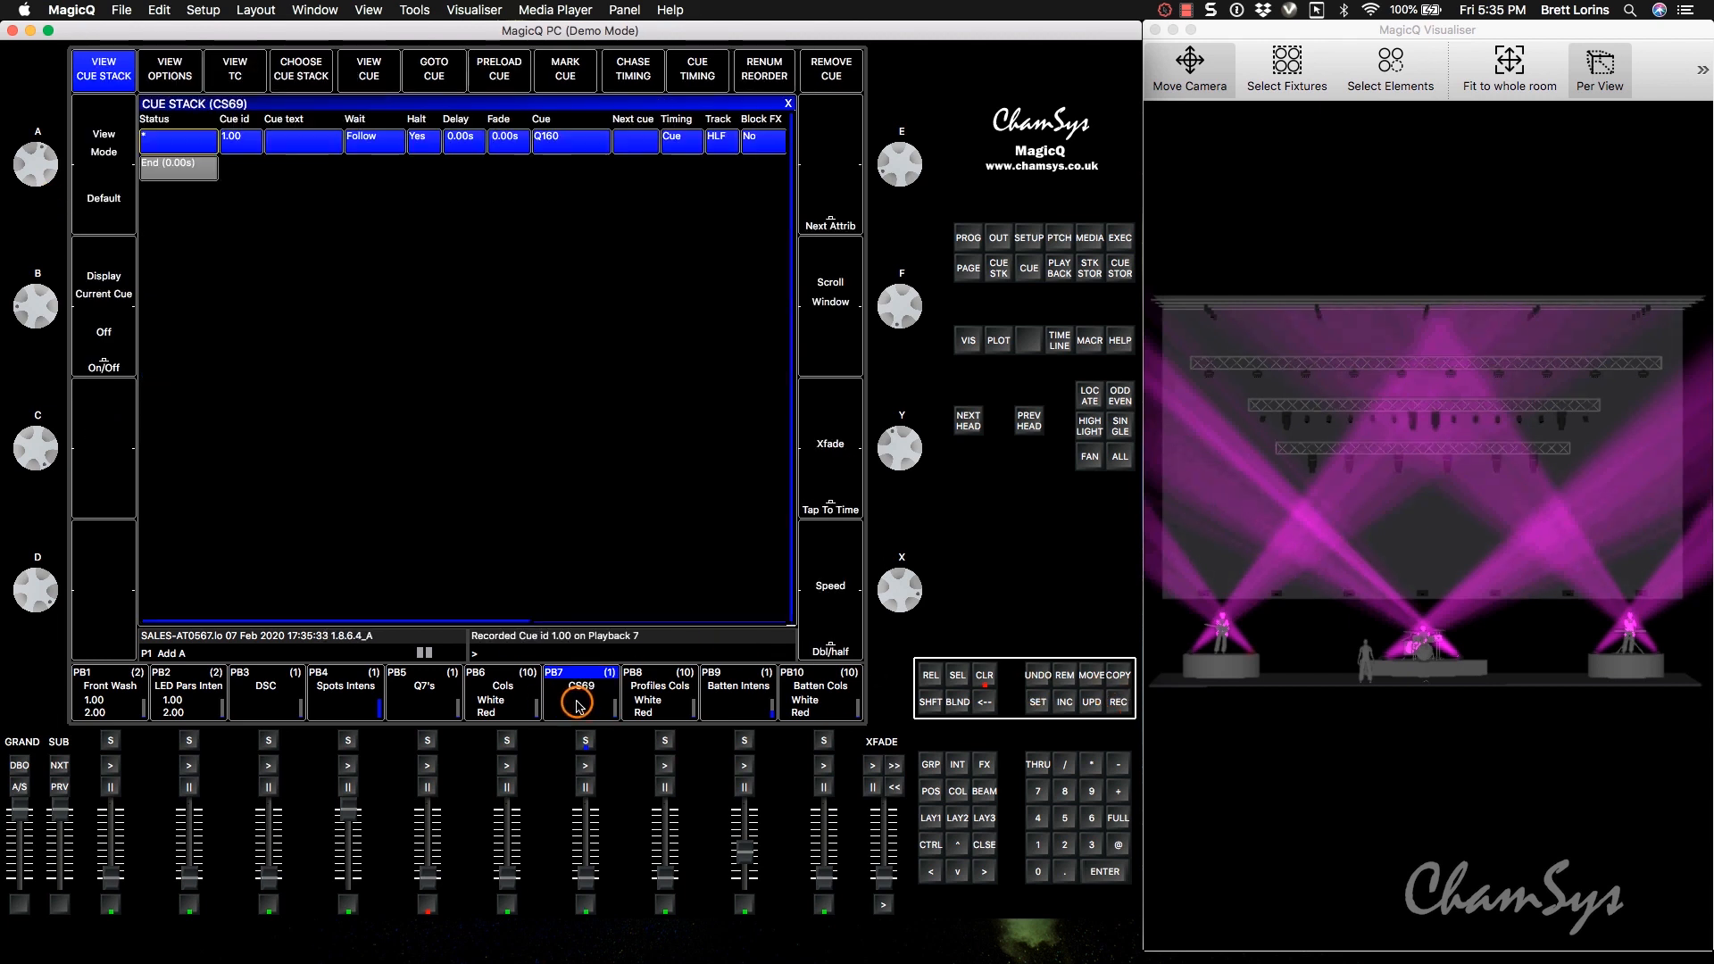
pyautogui.click(985, 674)
# Test playback 7's fader and set its cue stack's Fader Activates Stack and Fader Releases Stack options to Yes.
pyautogui.click(590, 876)
pyautogui.moveTo(590, 877); pyautogui.dragTo(589, 840)
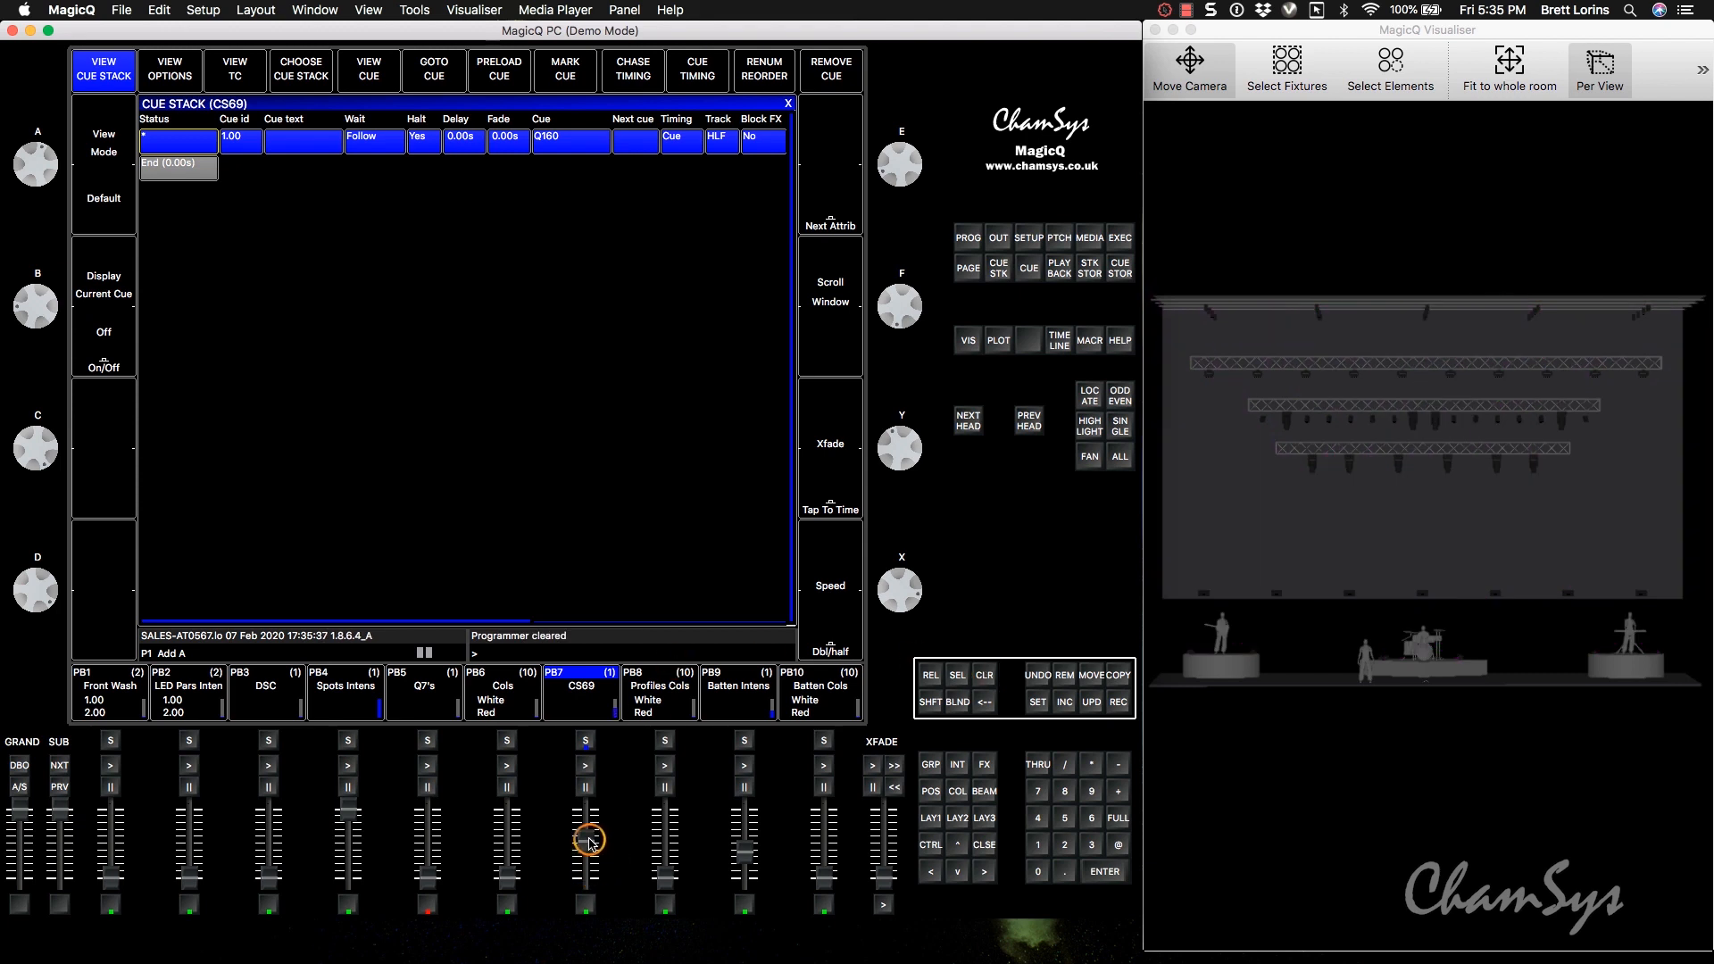
pyautogui.click(167, 72)
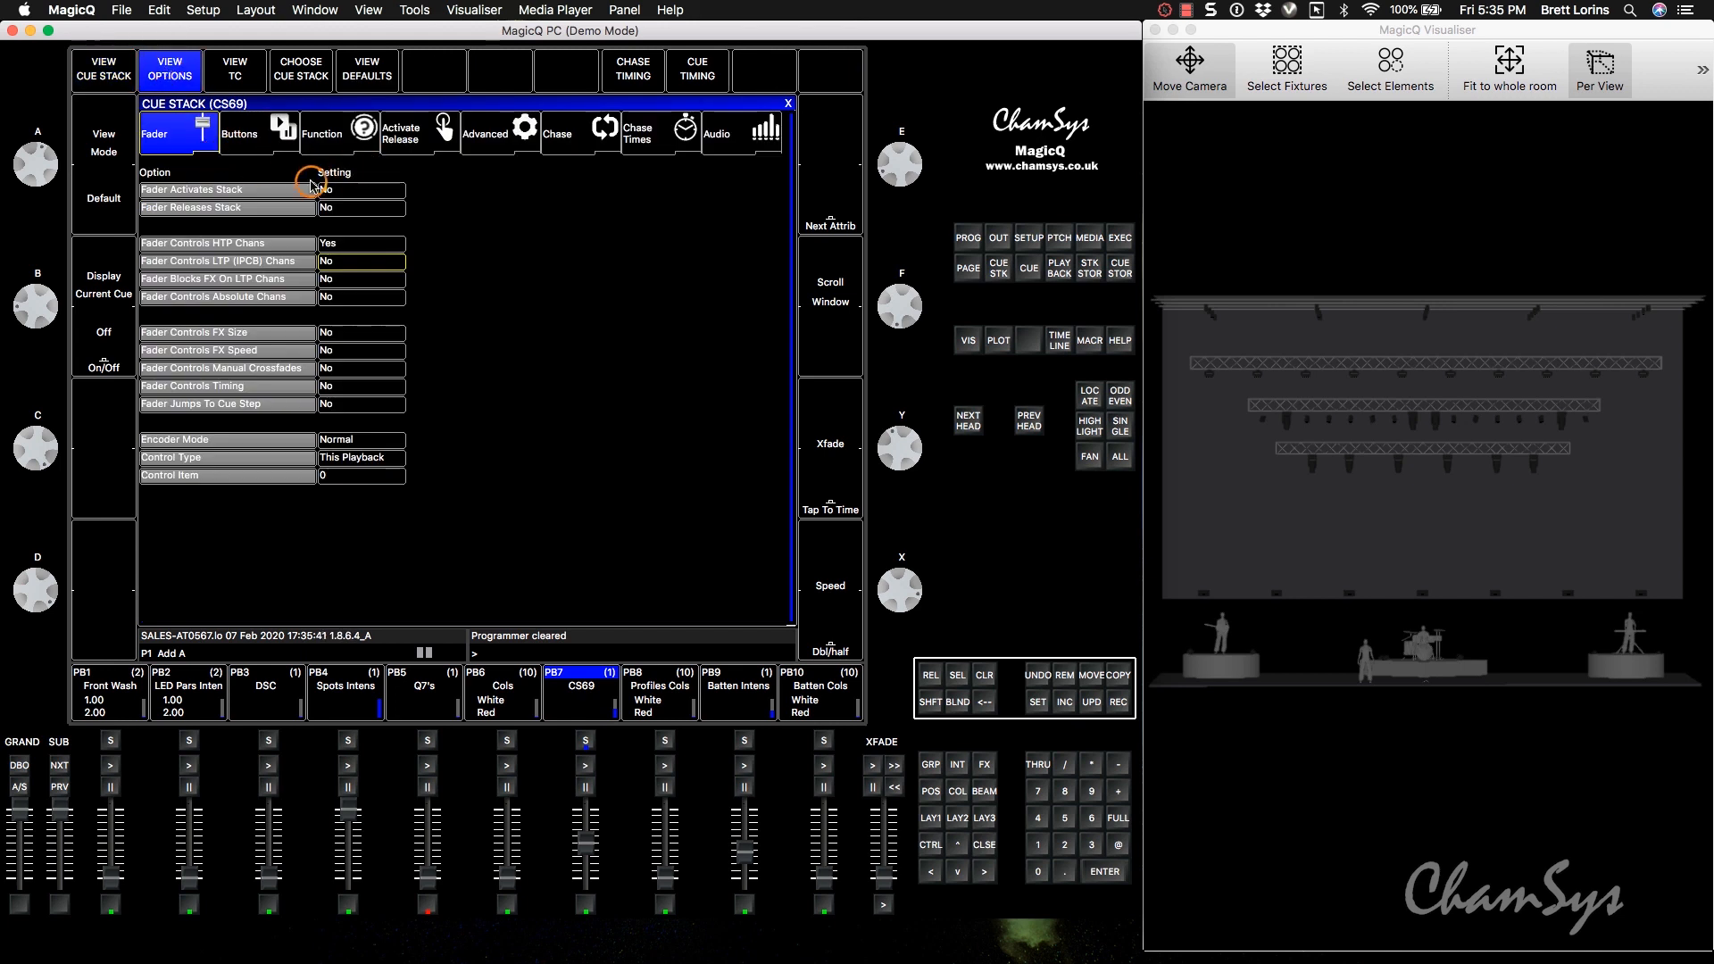
pyautogui.click(346, 198)
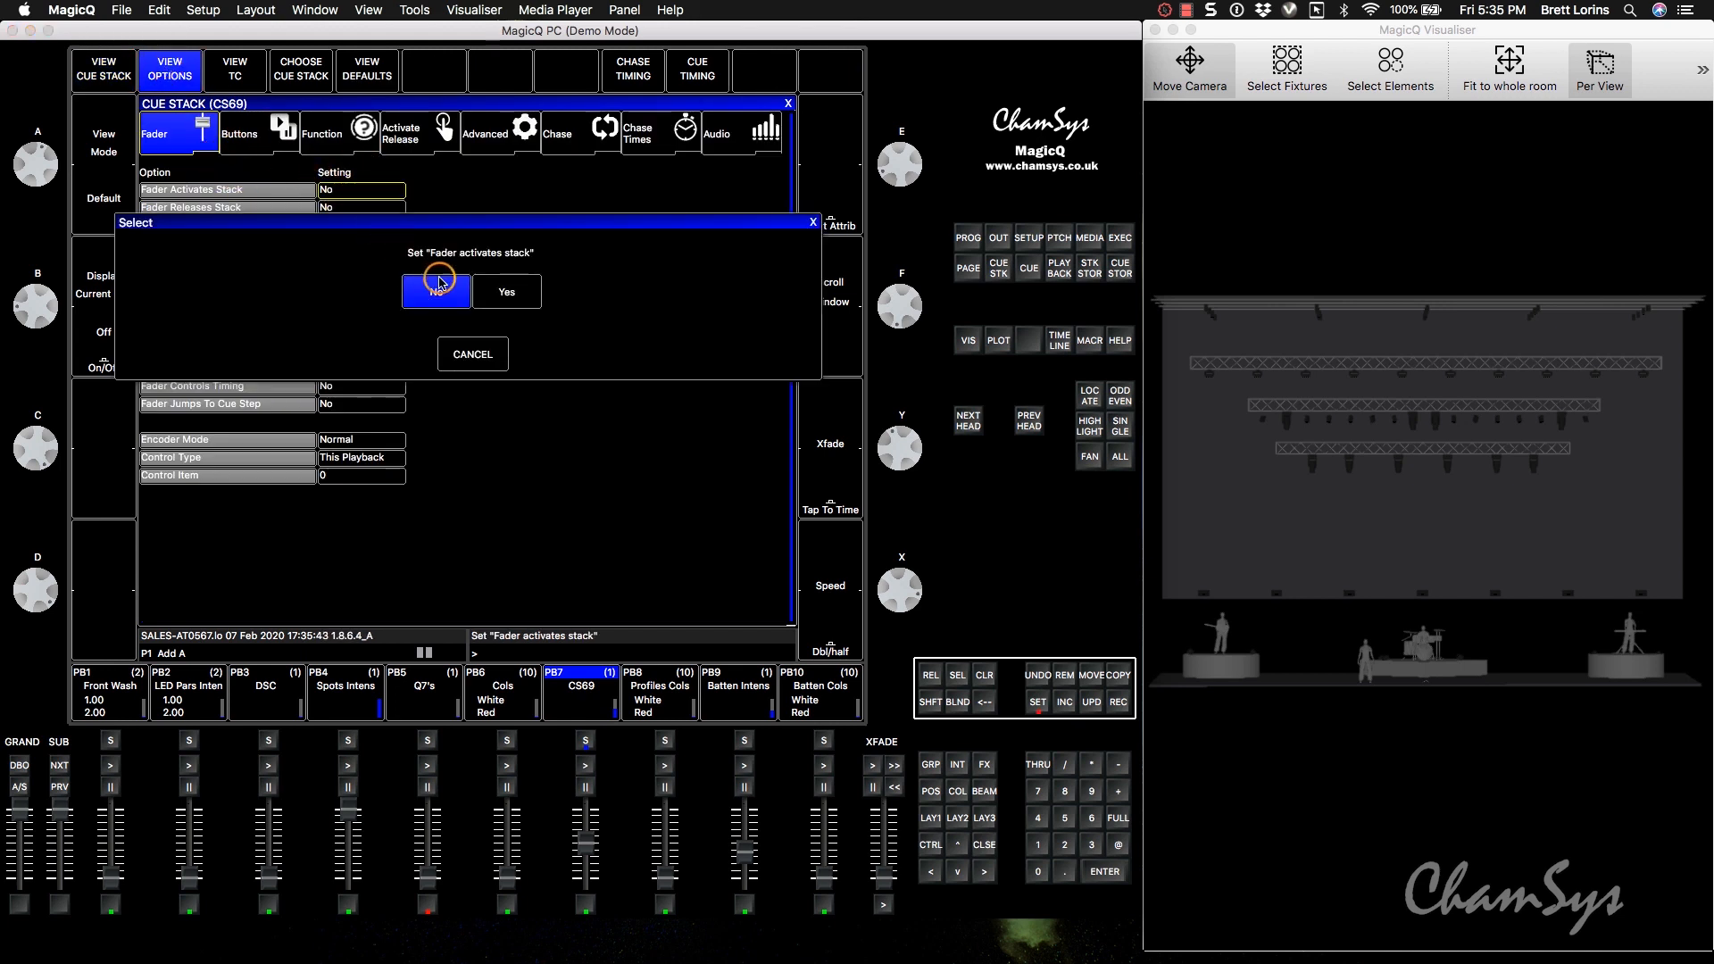
pyautogui.click(518, 294)
pyautogui.click(386, 204)
pyautogui.click(497, 280)
pyautogui.click(787, 103)
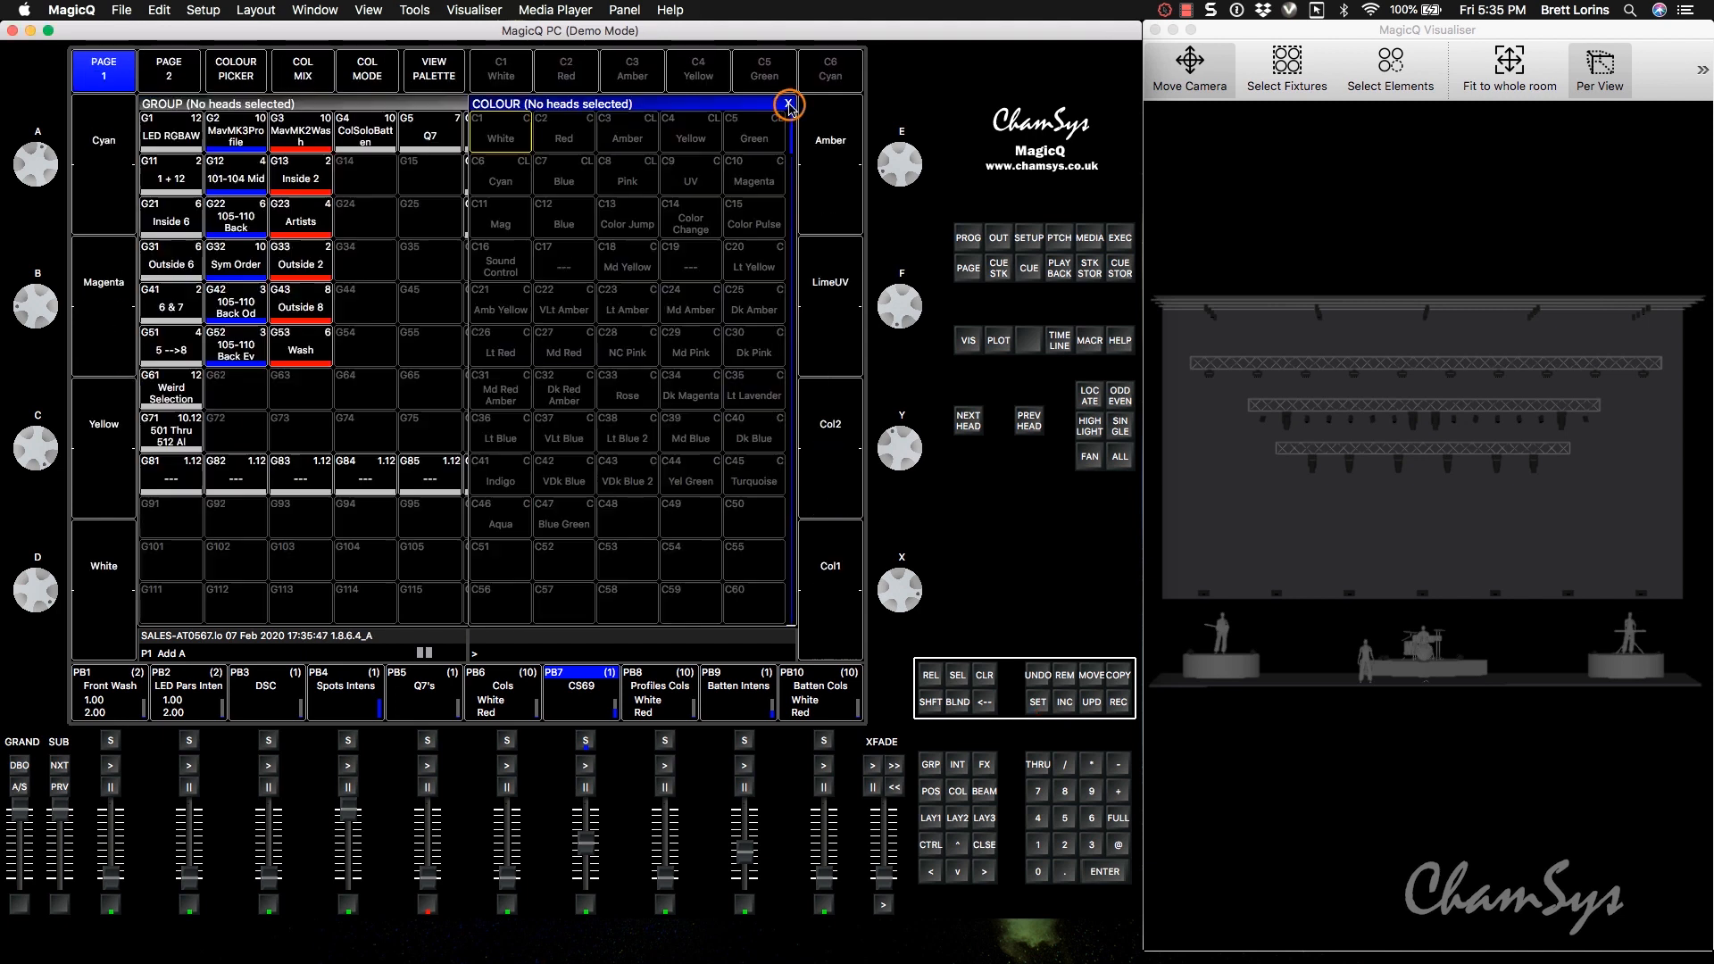
pyautogui.moveTo(585, 845); pyautogui.dragTo(588, 899)
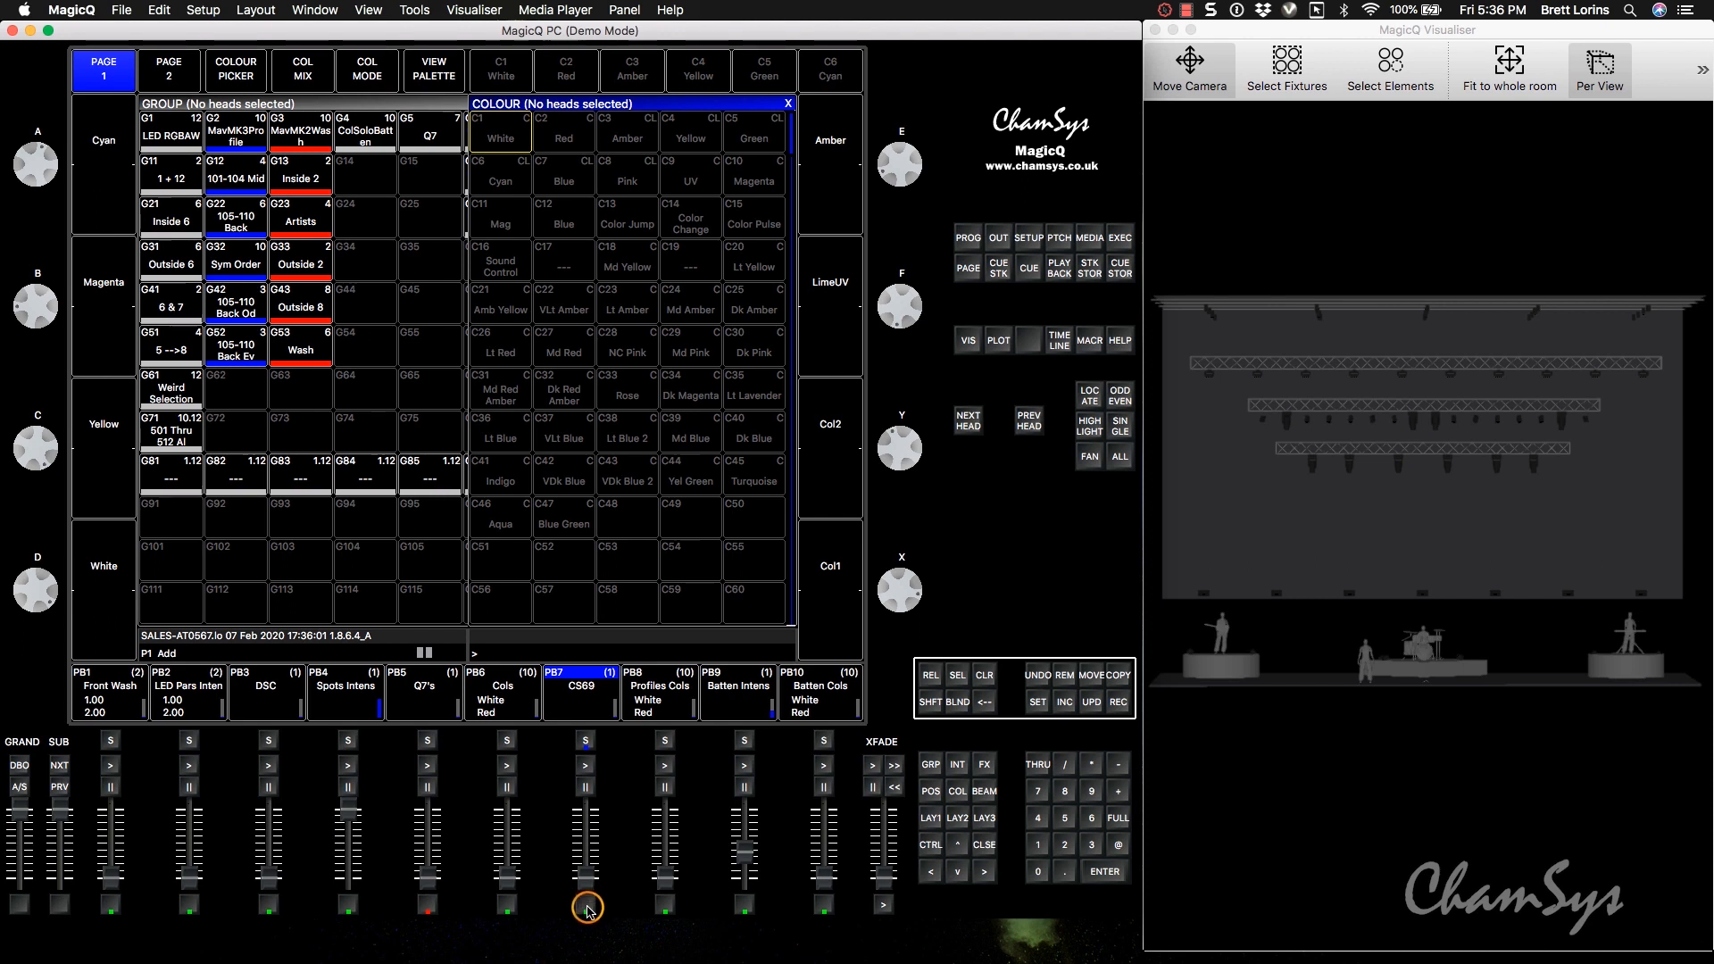
# Set Fader Controls LTP (IPCB) Chans to Yes in playback 7's cue stack options.
pyautogui.click(584, 739)
pyautogui.click(577, 714)
pyautogui.click(165, 76)
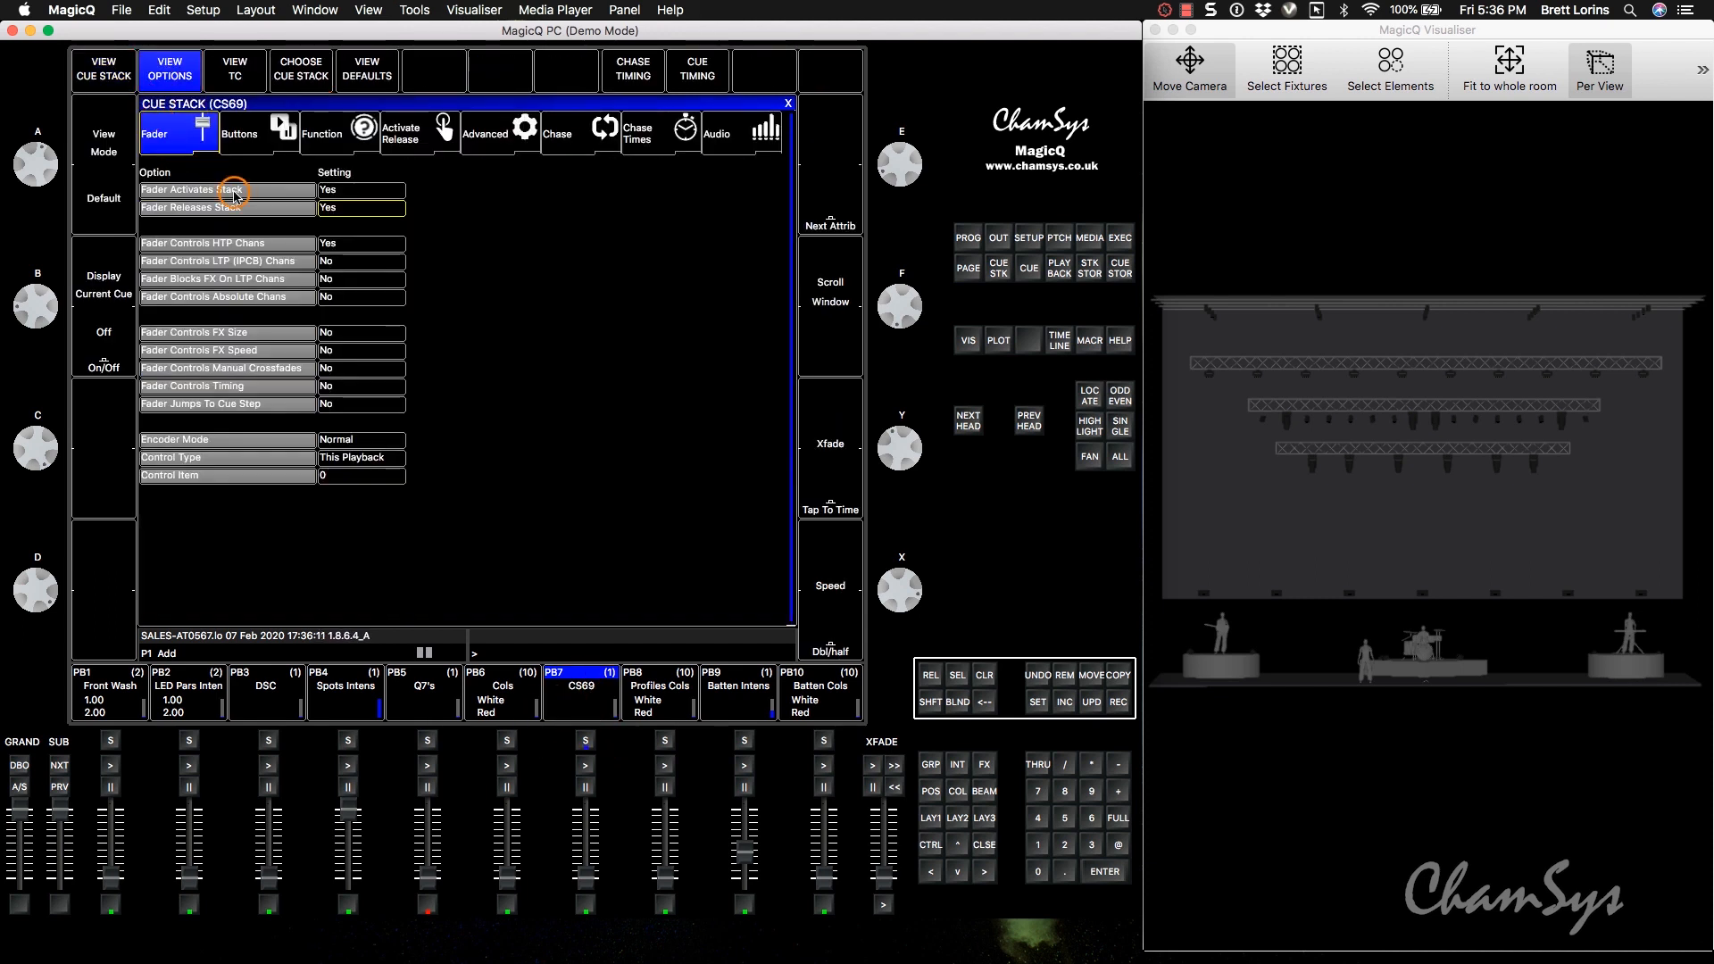
pyautogui.click(182, 243)
pyautogui.click(339, 261)
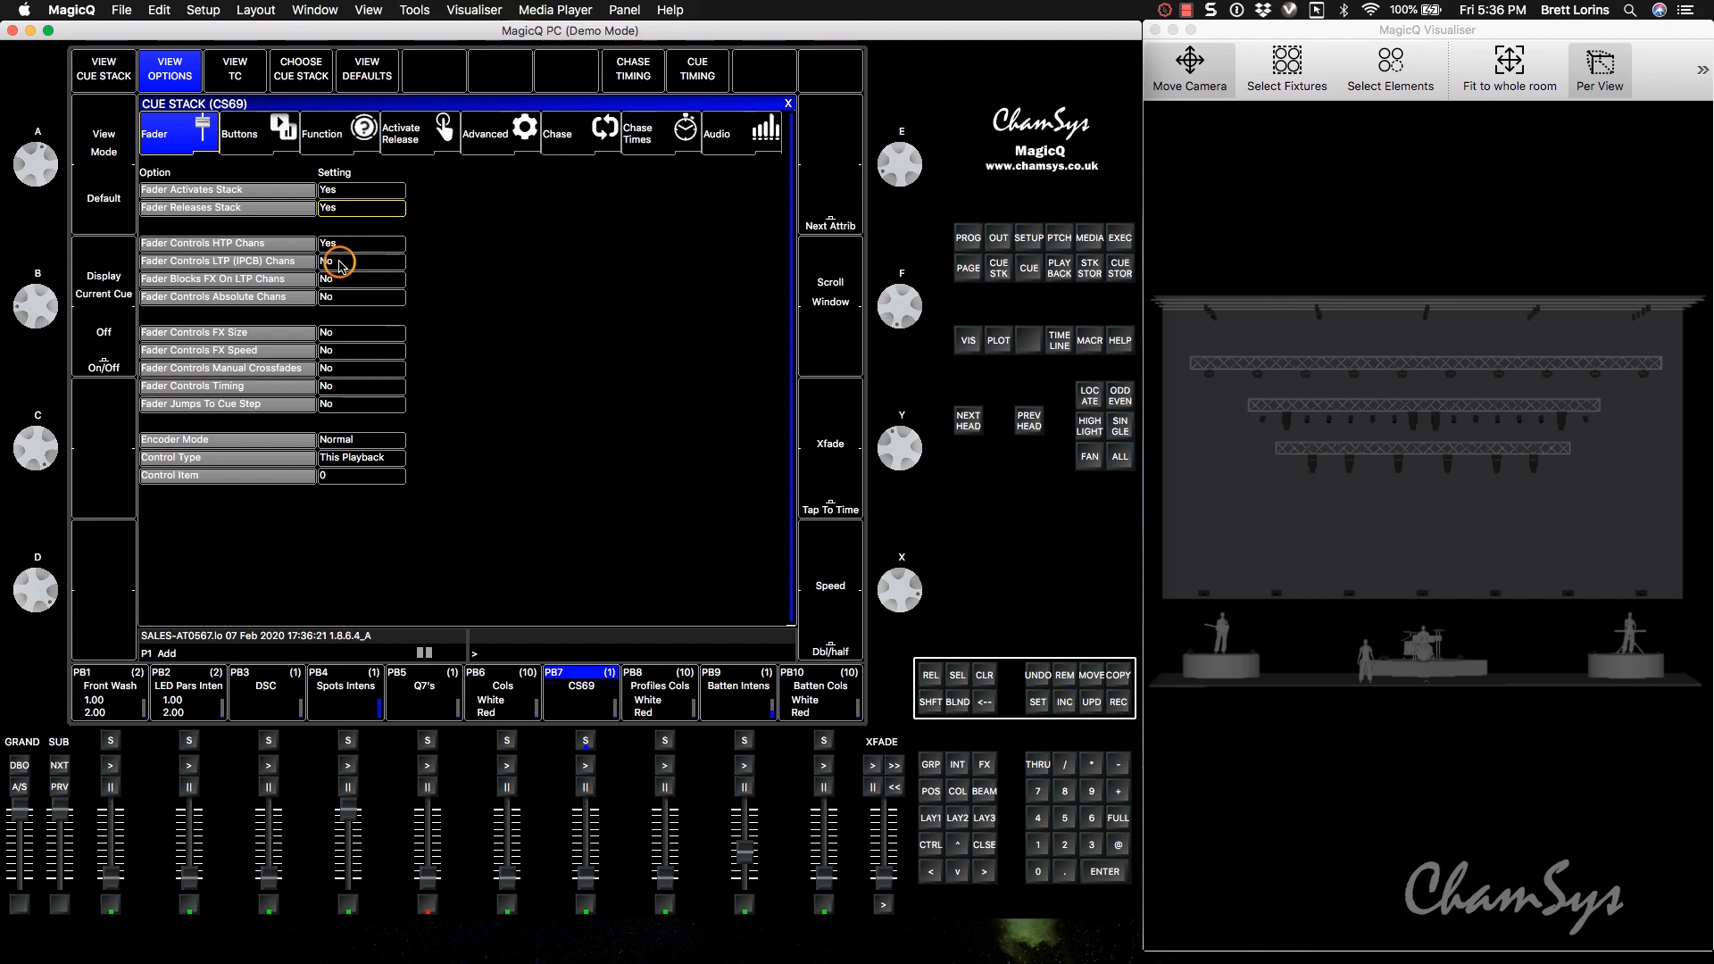
pyautogui.click(340, 265)
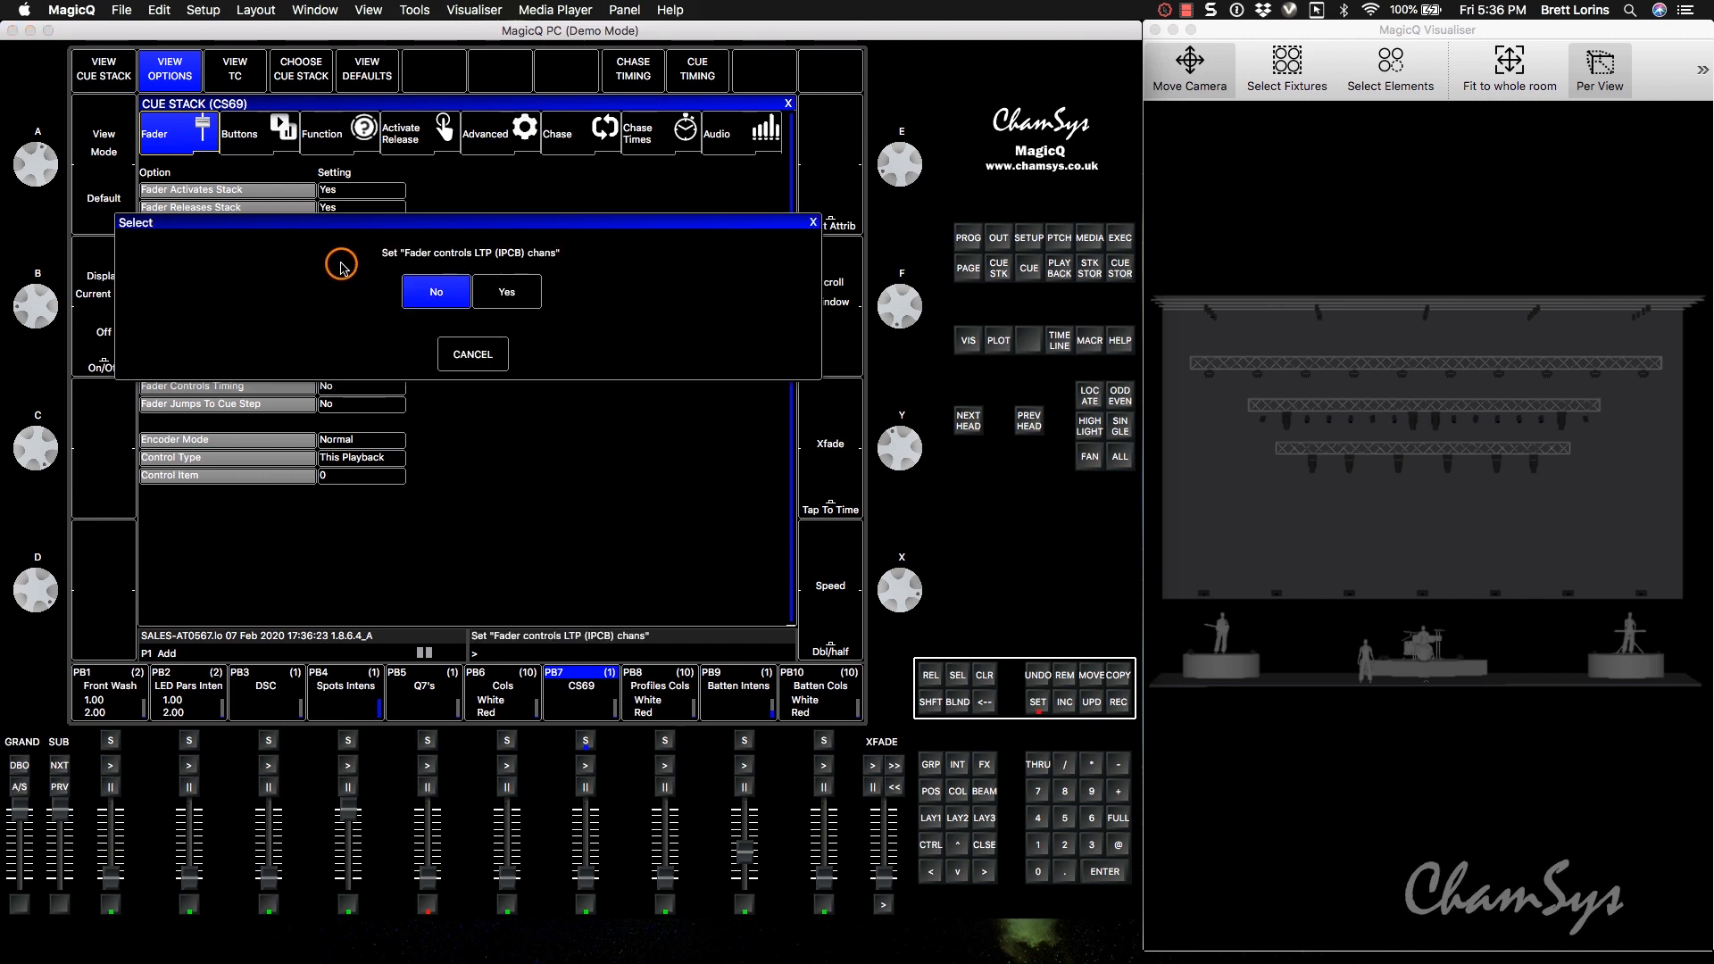
pyautogui.click(504, 304)
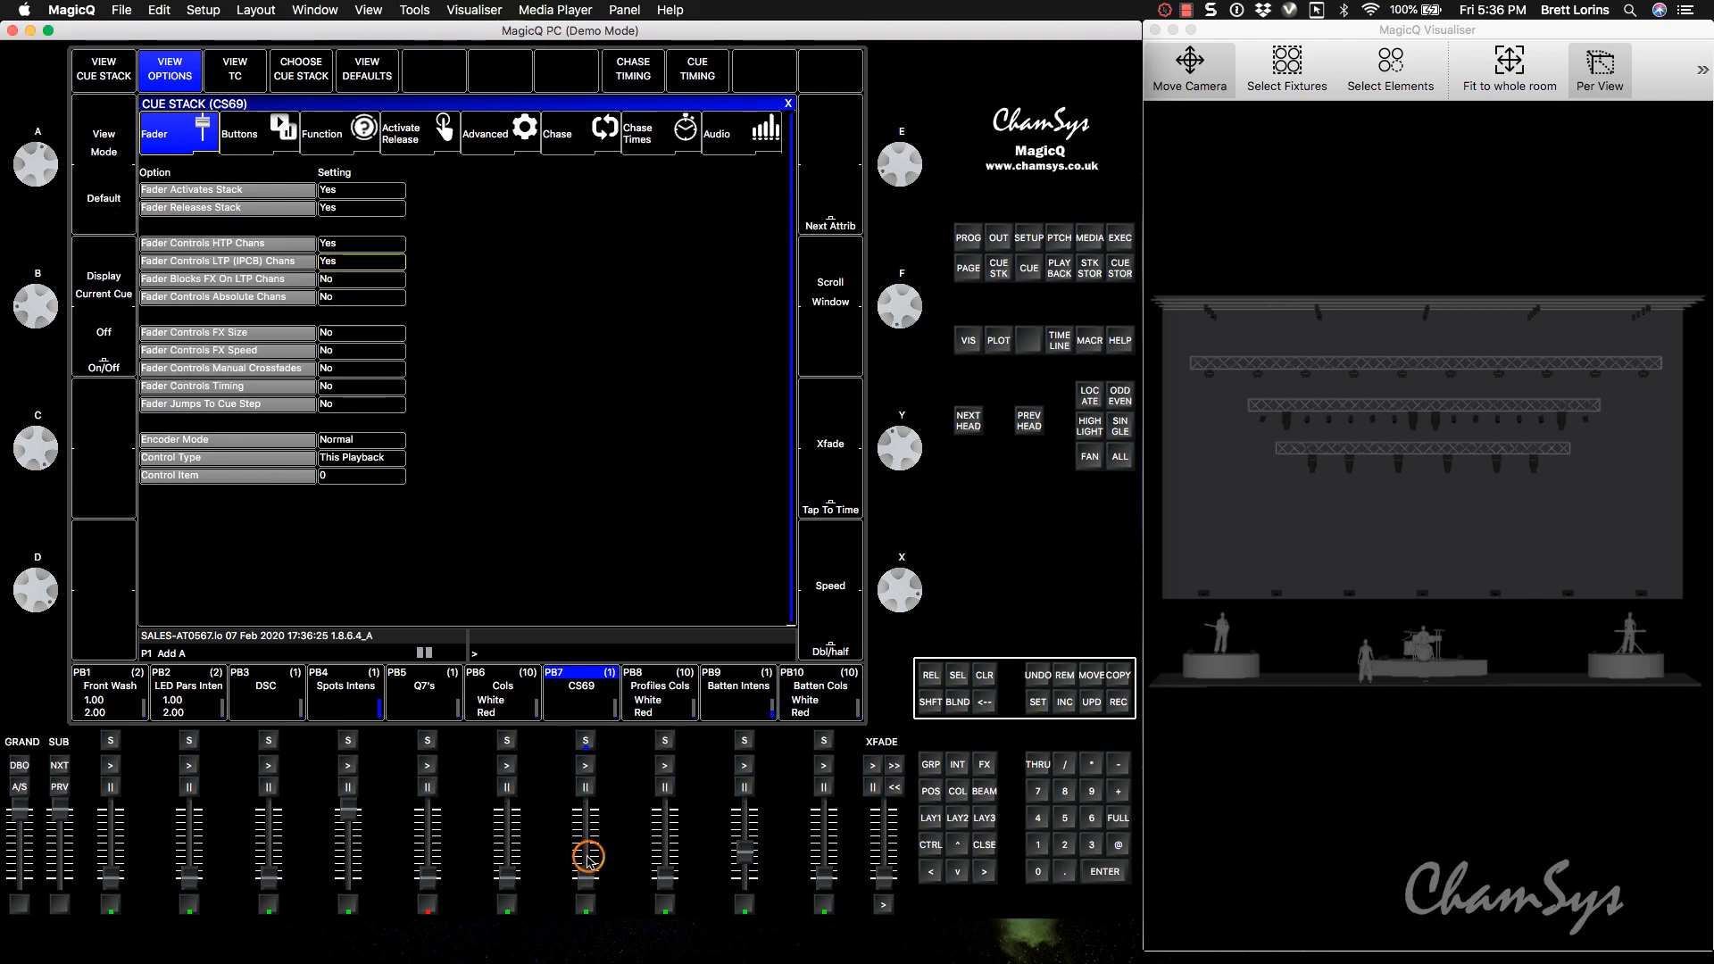
# Raise and lower playback 7's fader to test dimming the magenta battens in the visualiser.
pyautogui.moveTo(589, 885); pyautogui.dragTo(588, 845)
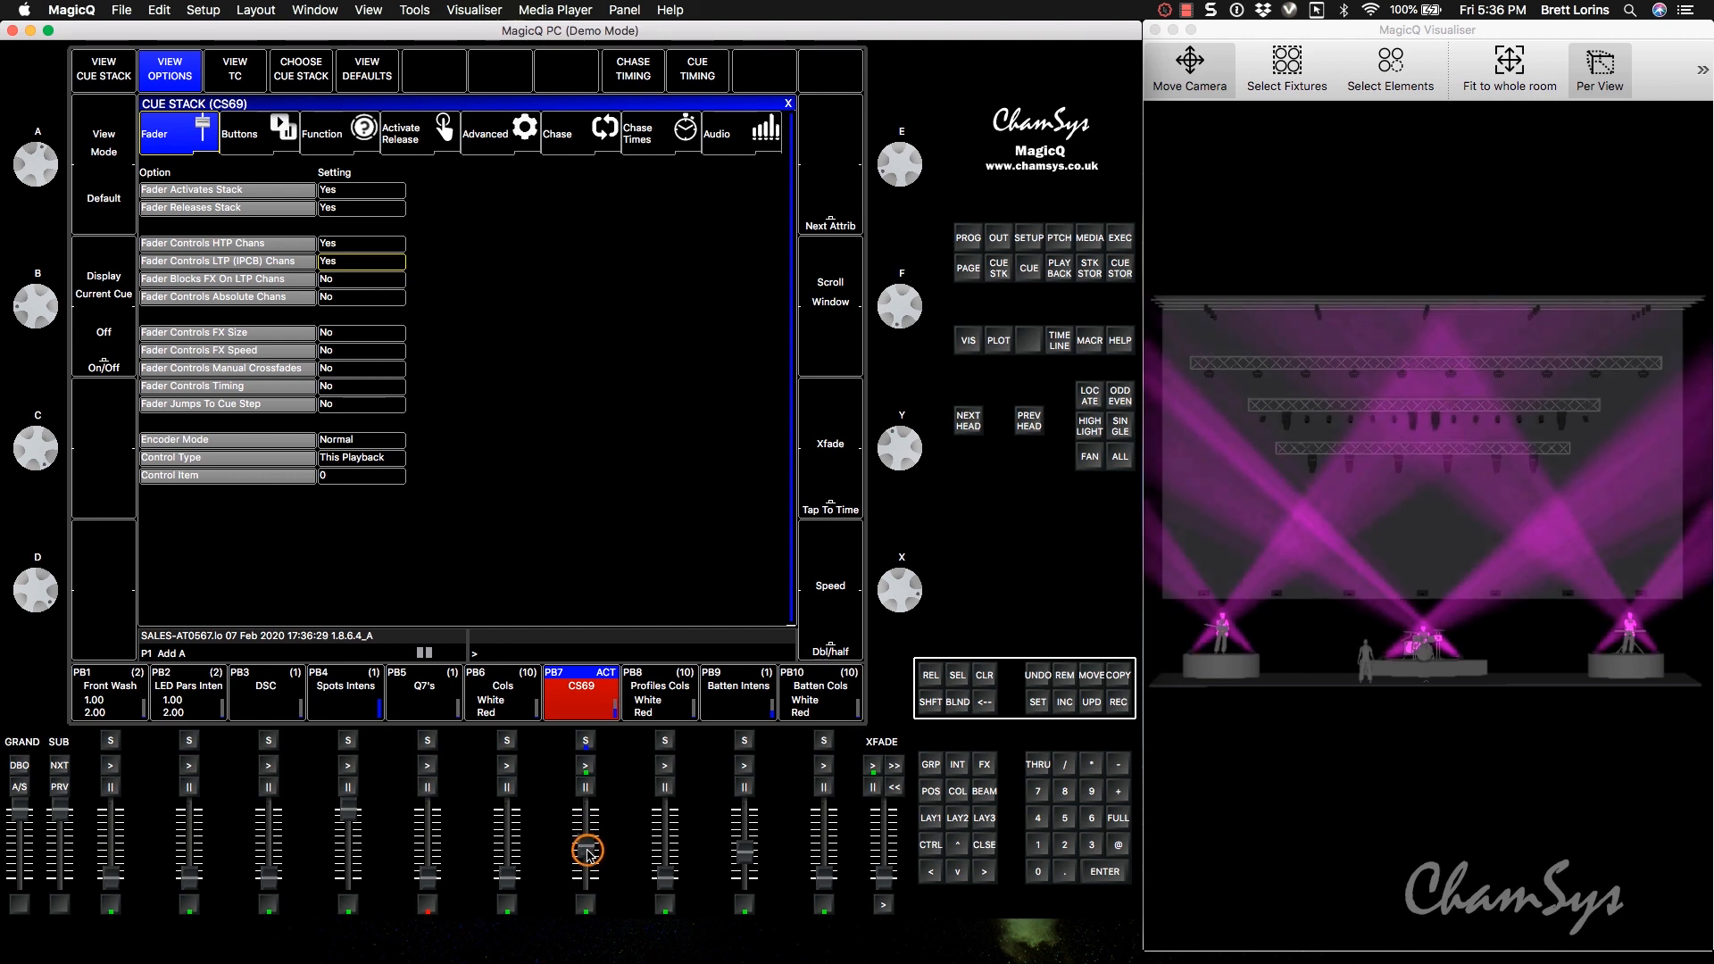
pyautogui.moveTo(588, 871); pyautogui.dragTo(586, 846)
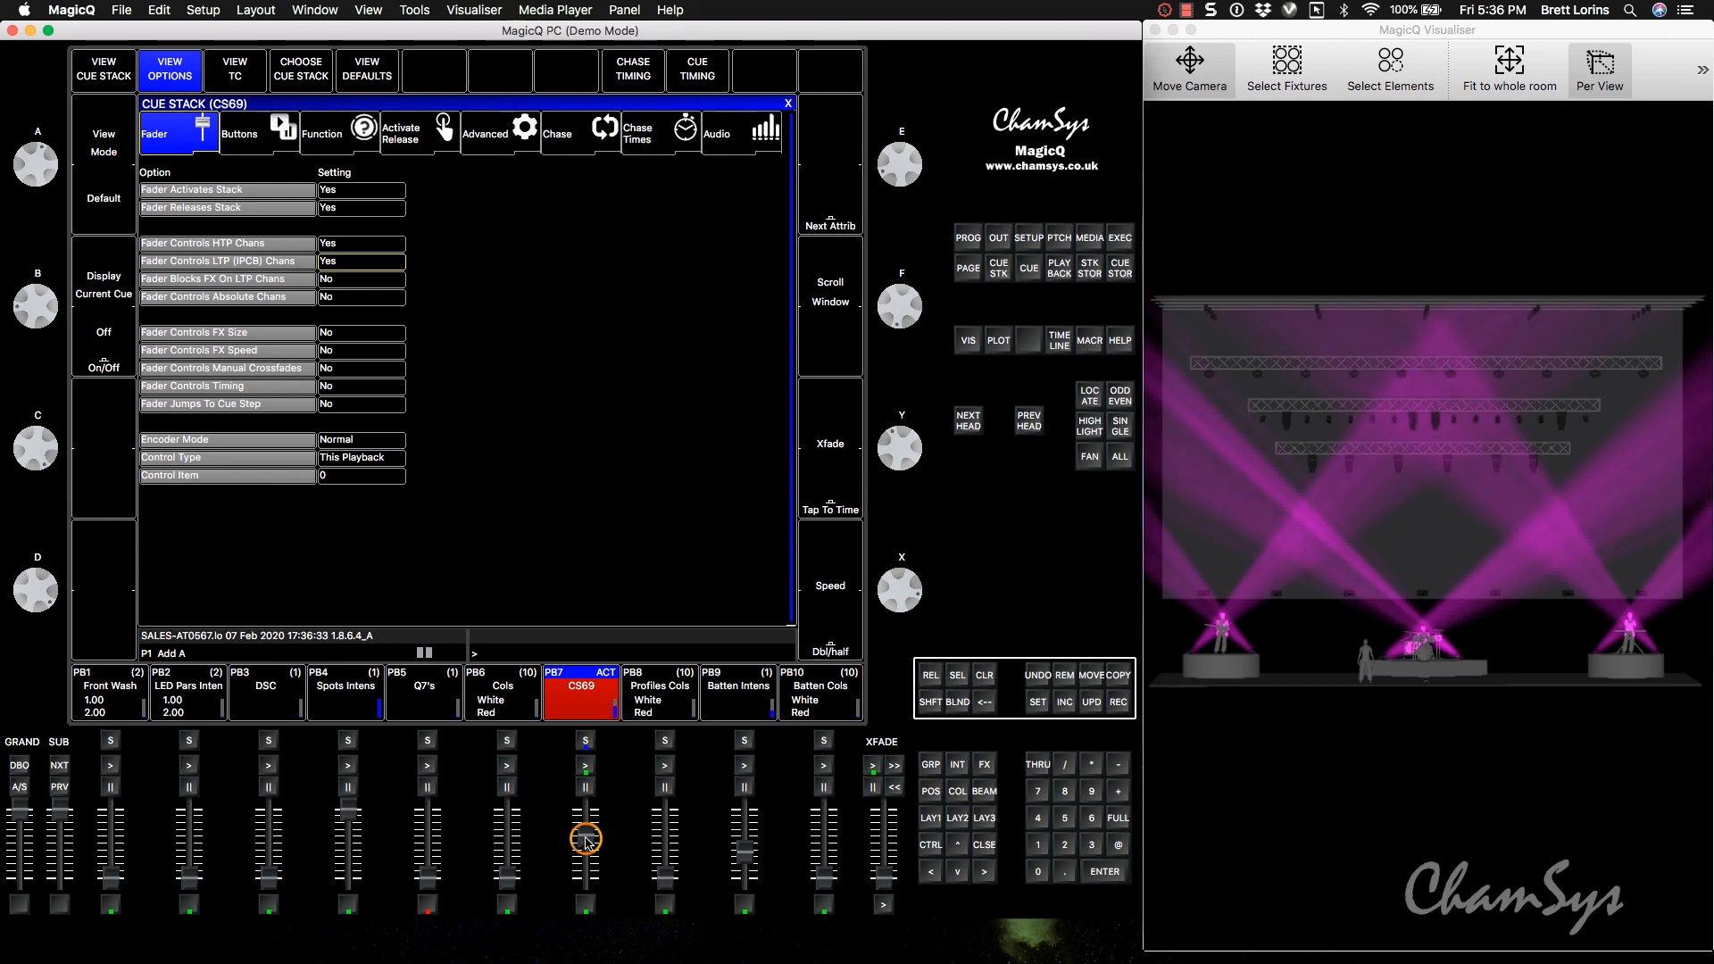
pyautogui.moveTo(584, 859); pyautogui.dragTo(585, 863)
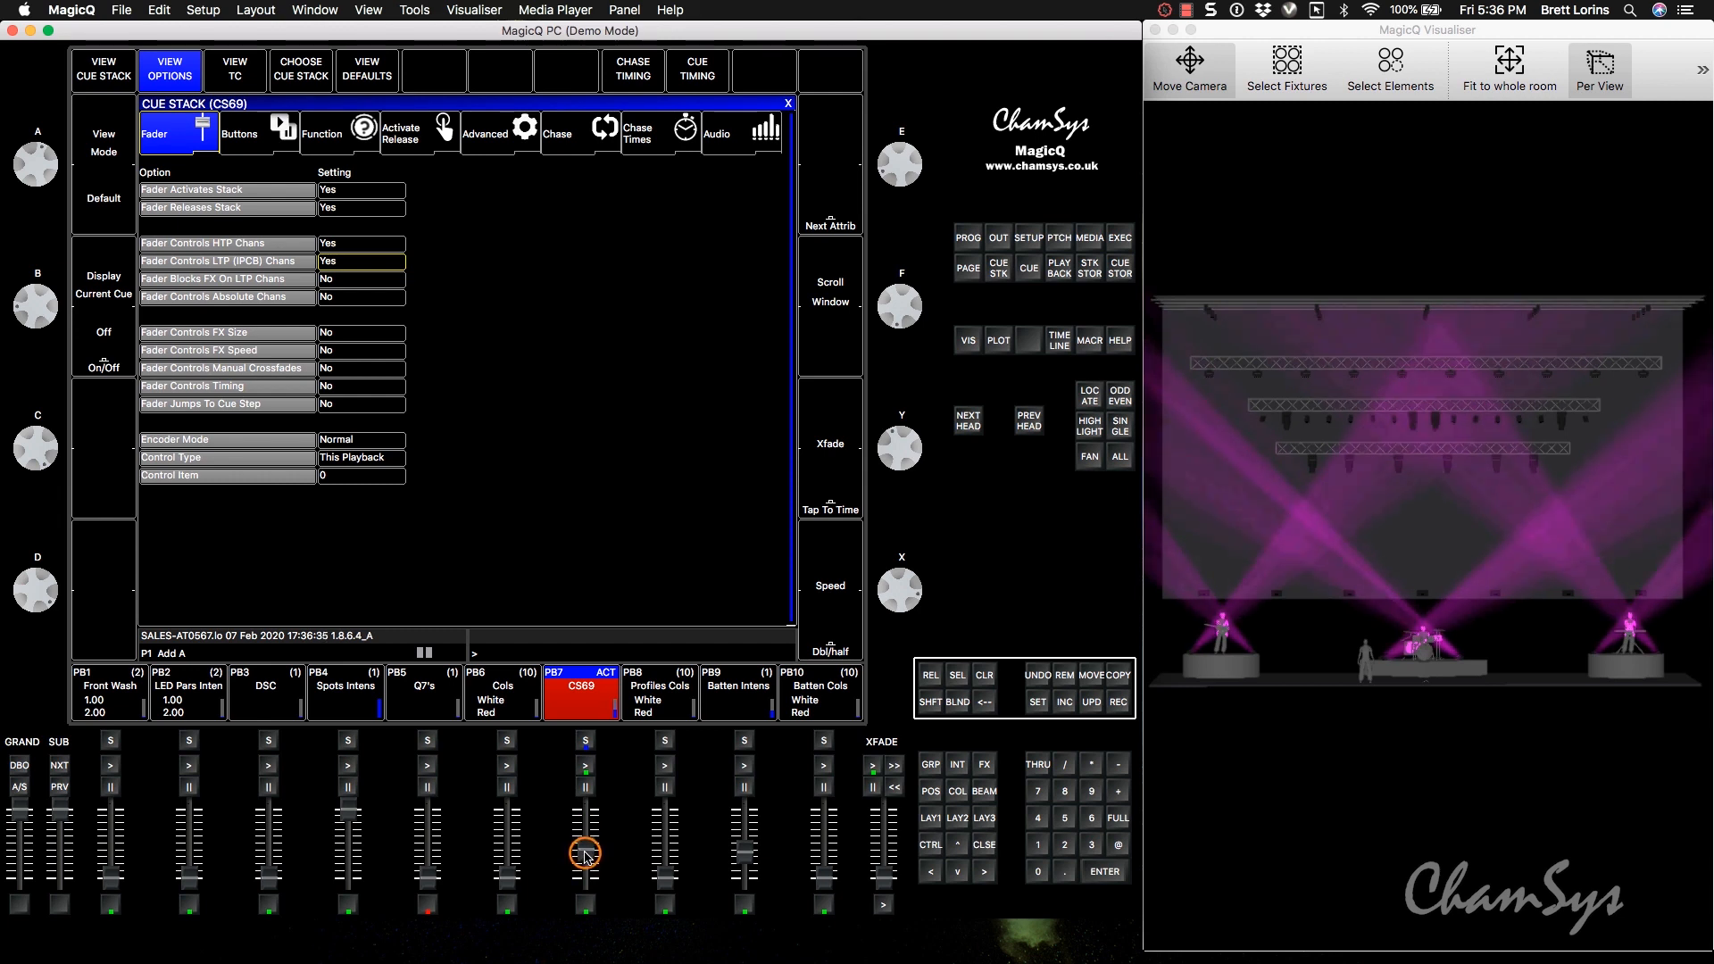
pyautogui.moveTo(586, 854)
pyautogui.mouseDown()
pyautogui.moveTo(585, 839)
pyautogui.moveTo(584, 862)
pyautogui.mouseUp()
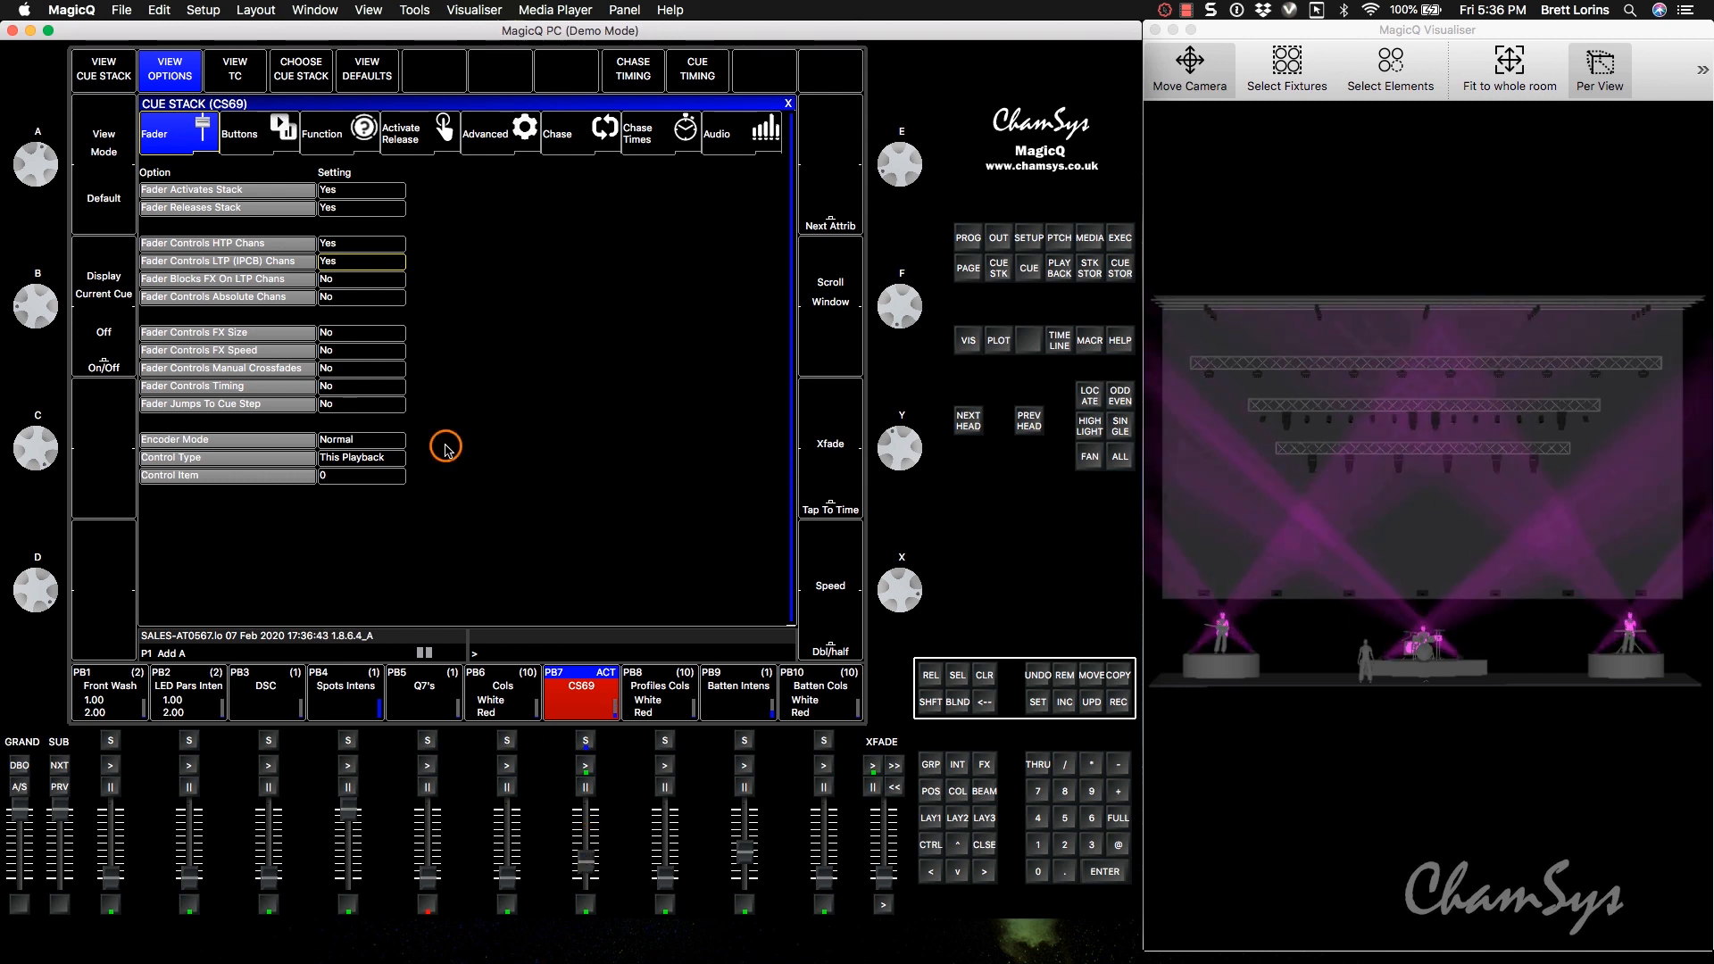
# Set Fader Controls LTP (IPCB) Chans to No and lower playback 7's fader to zero.
pyautogui.click(359, 266)
pyautogui.click(426, 294)
pyautogui.moveTo(587, 864); pyautogui.dragTo(585, 917)
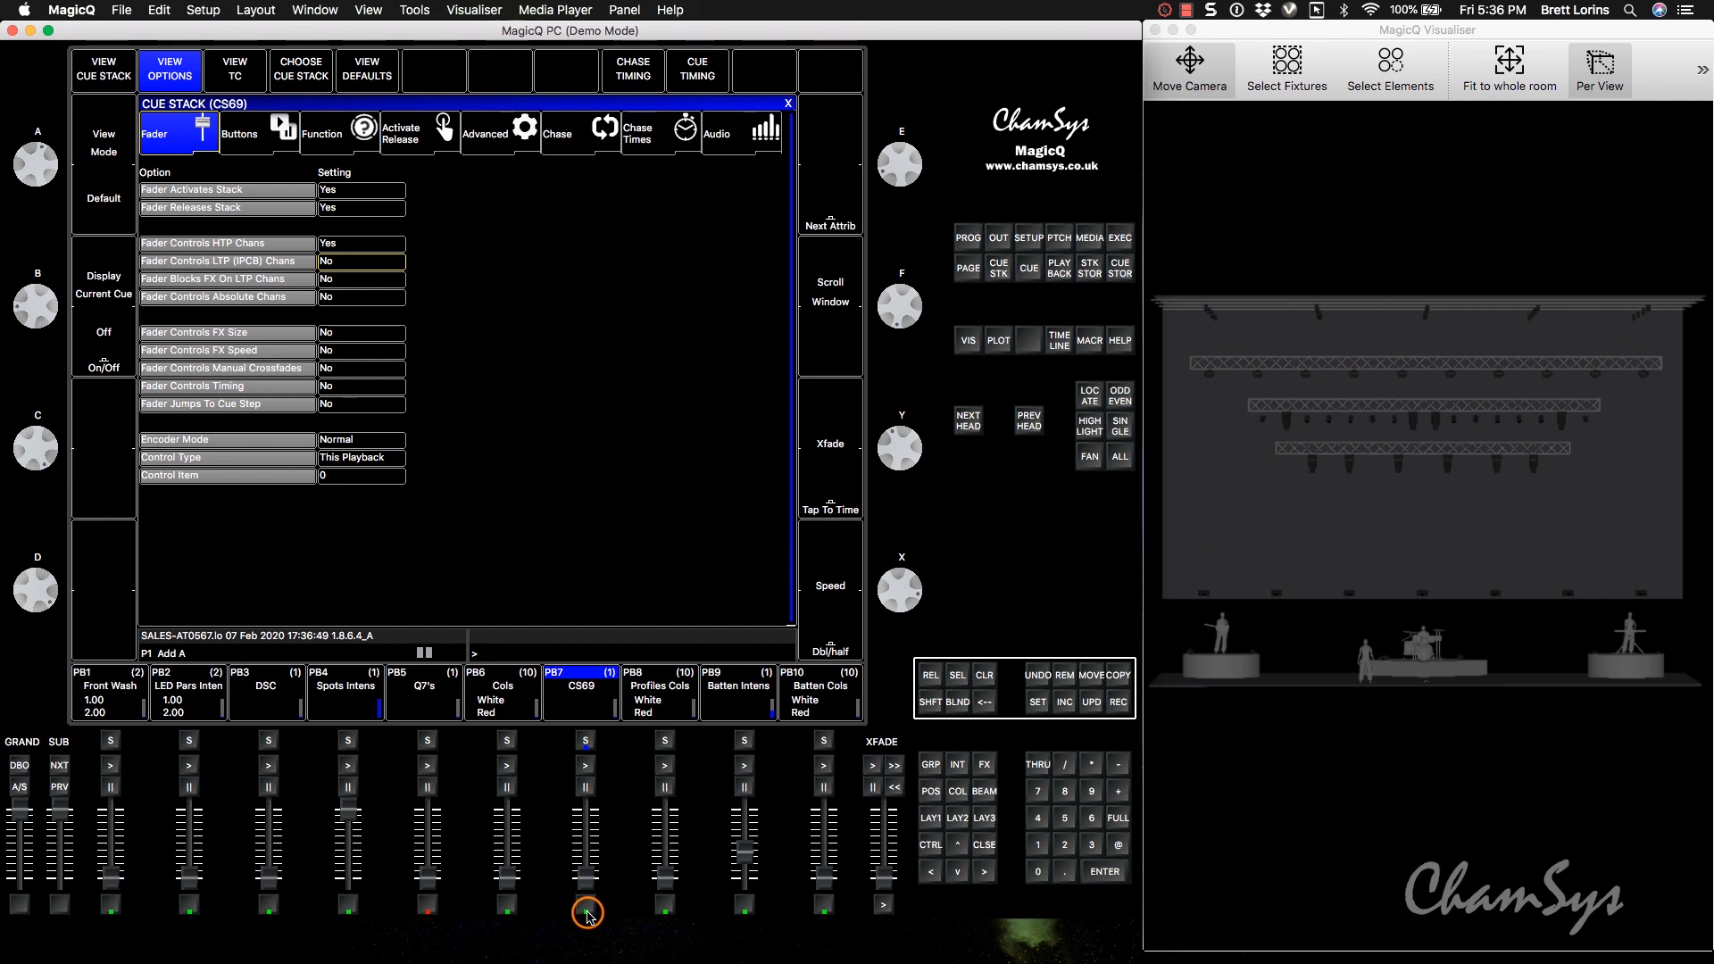
# Select all eight ColoradoSBatt4 heads, 601 to 608, in the patch and add virtual dimmers to them.
pyautogui.click(1058, 238)
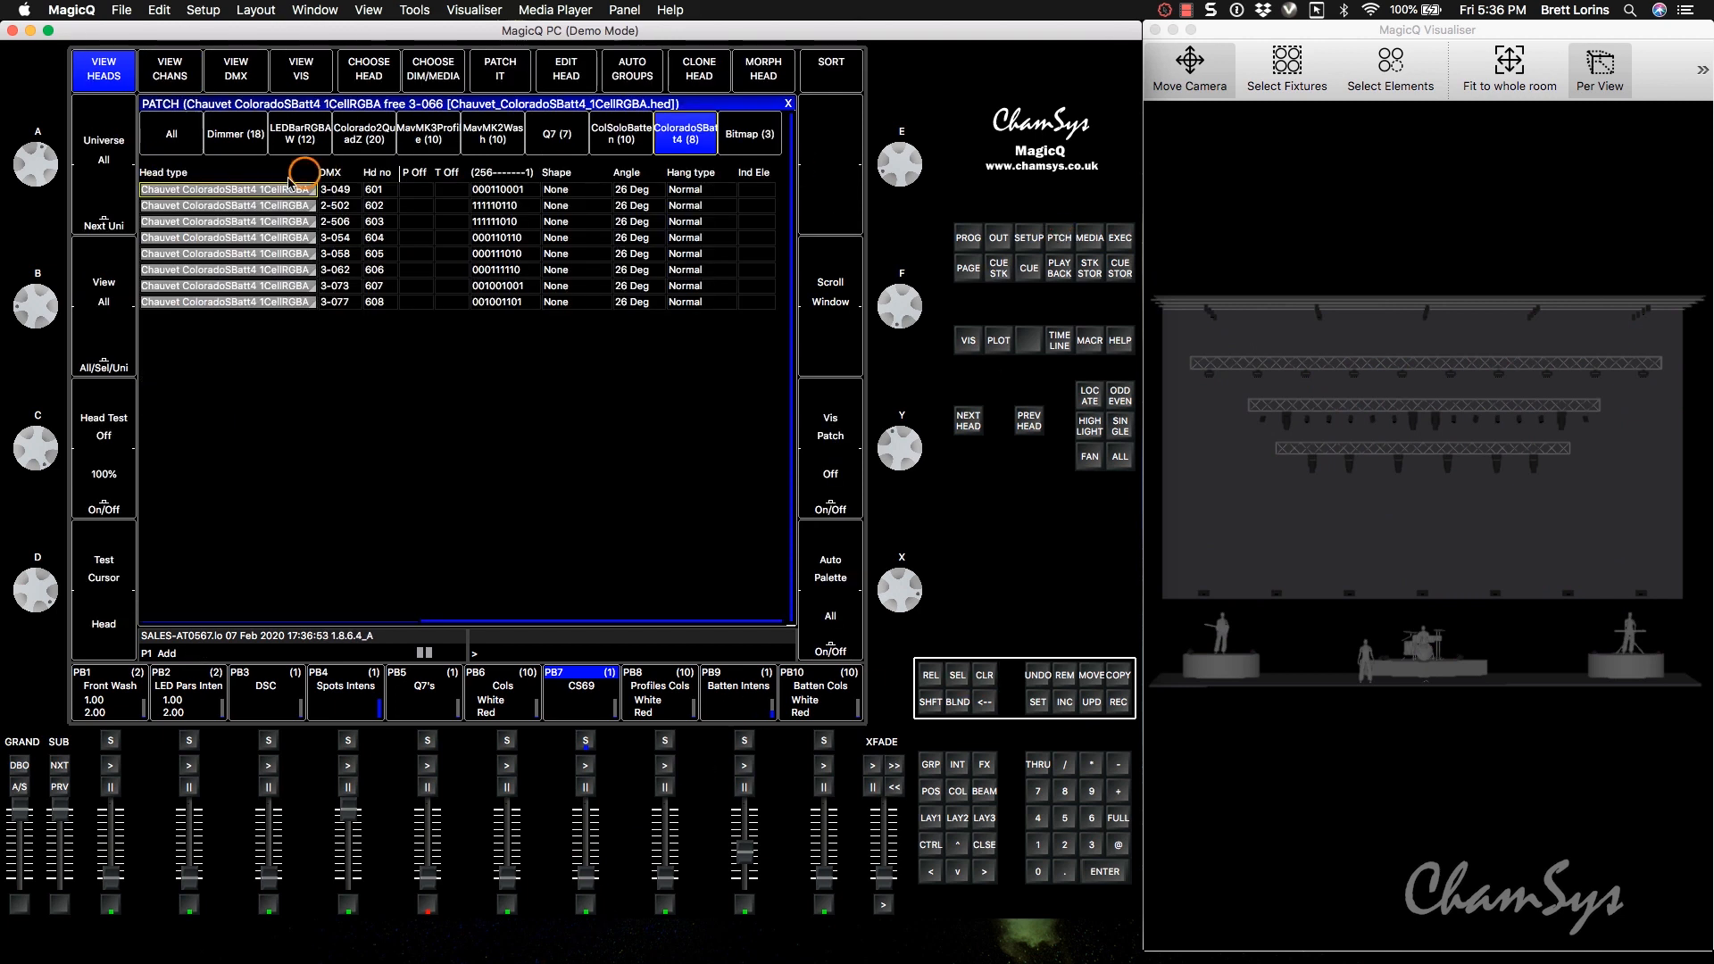
pyautogui.moveTo(236, 193); pyautogui.dragTo(236, 301)
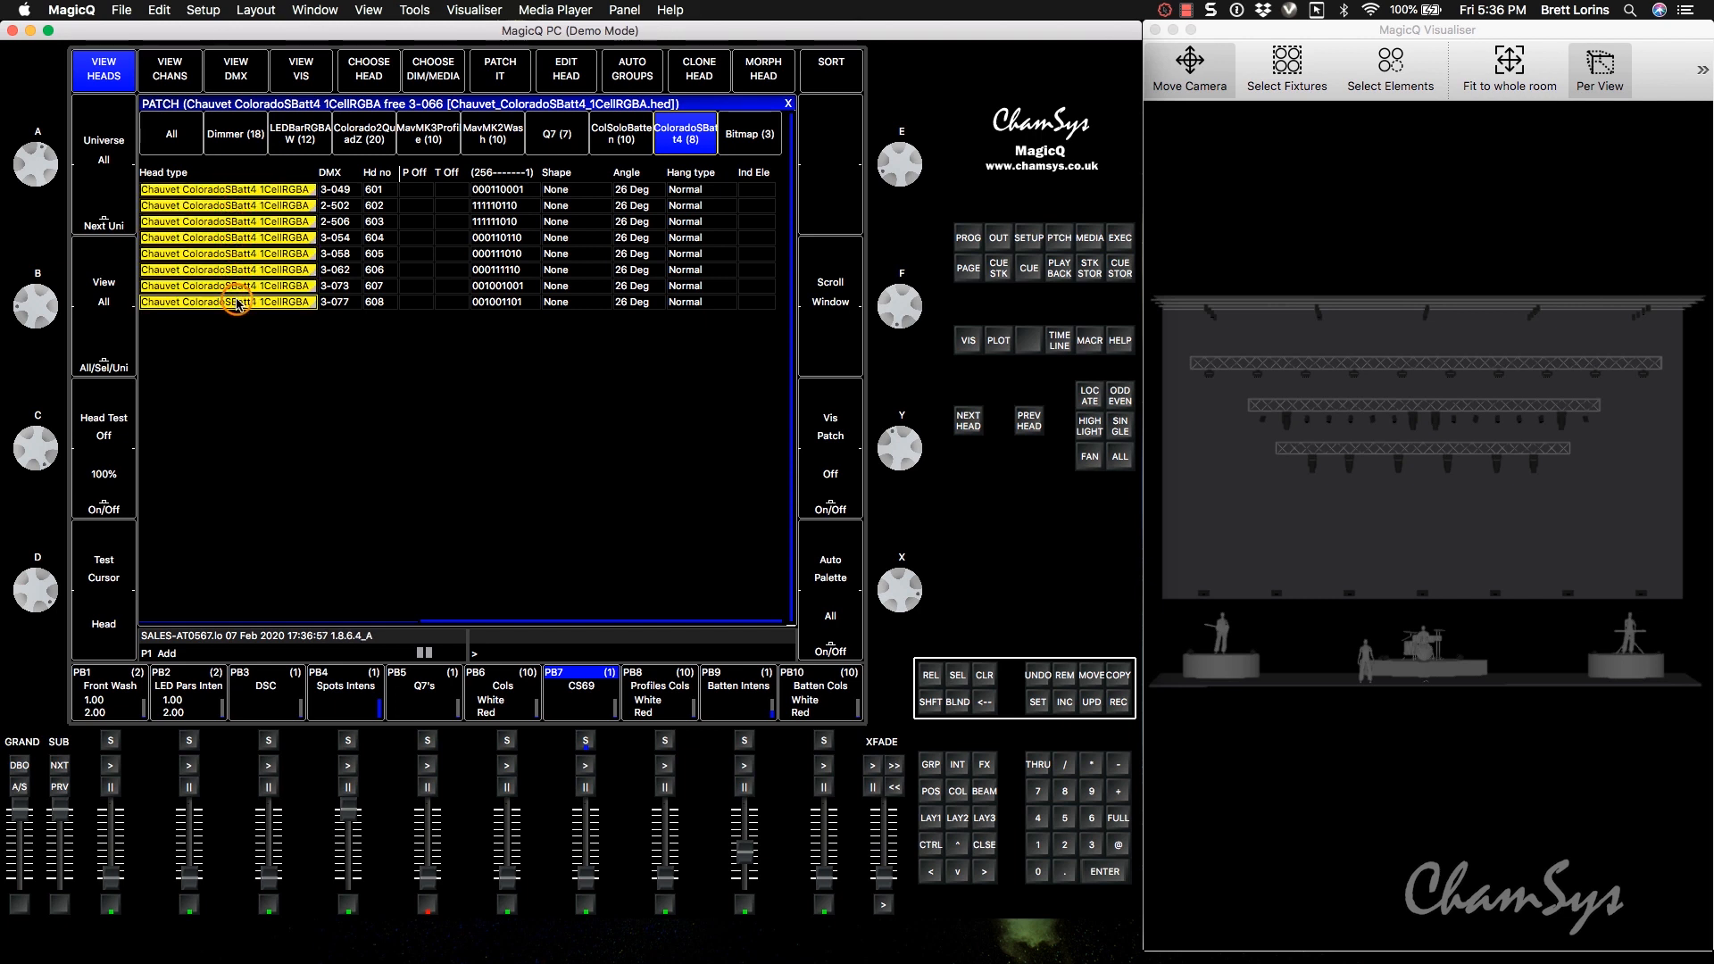
pyautogui.moveTo(235, 194); pyautogui.dragTo(234, 301)
pyautogui.click(250, 191)
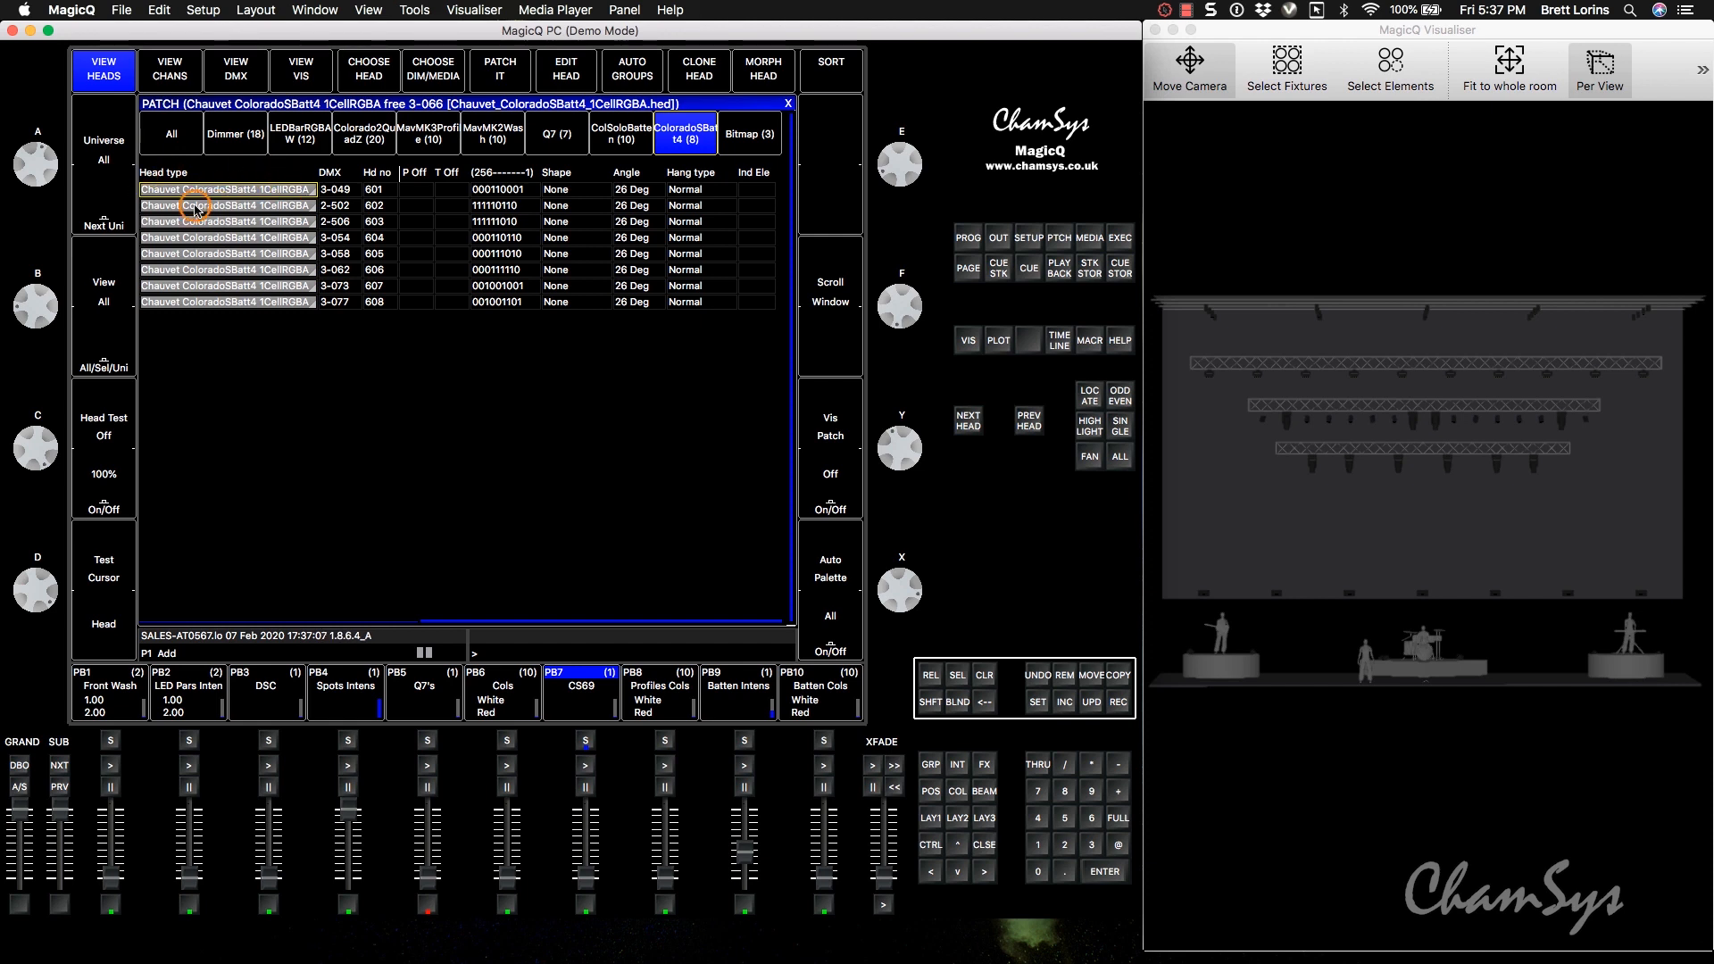
pyautogui.hotkey('shift', 'Down')
pyautogui.hotkey('shift', 'Down')
pyautogui.hotkey('shift', 'Down')
pyautogui.hotkey('shift', 'Down')
pyautogui.hotkey('shift', 'Down')
pyautogui.hotkey('shift', 'Down')
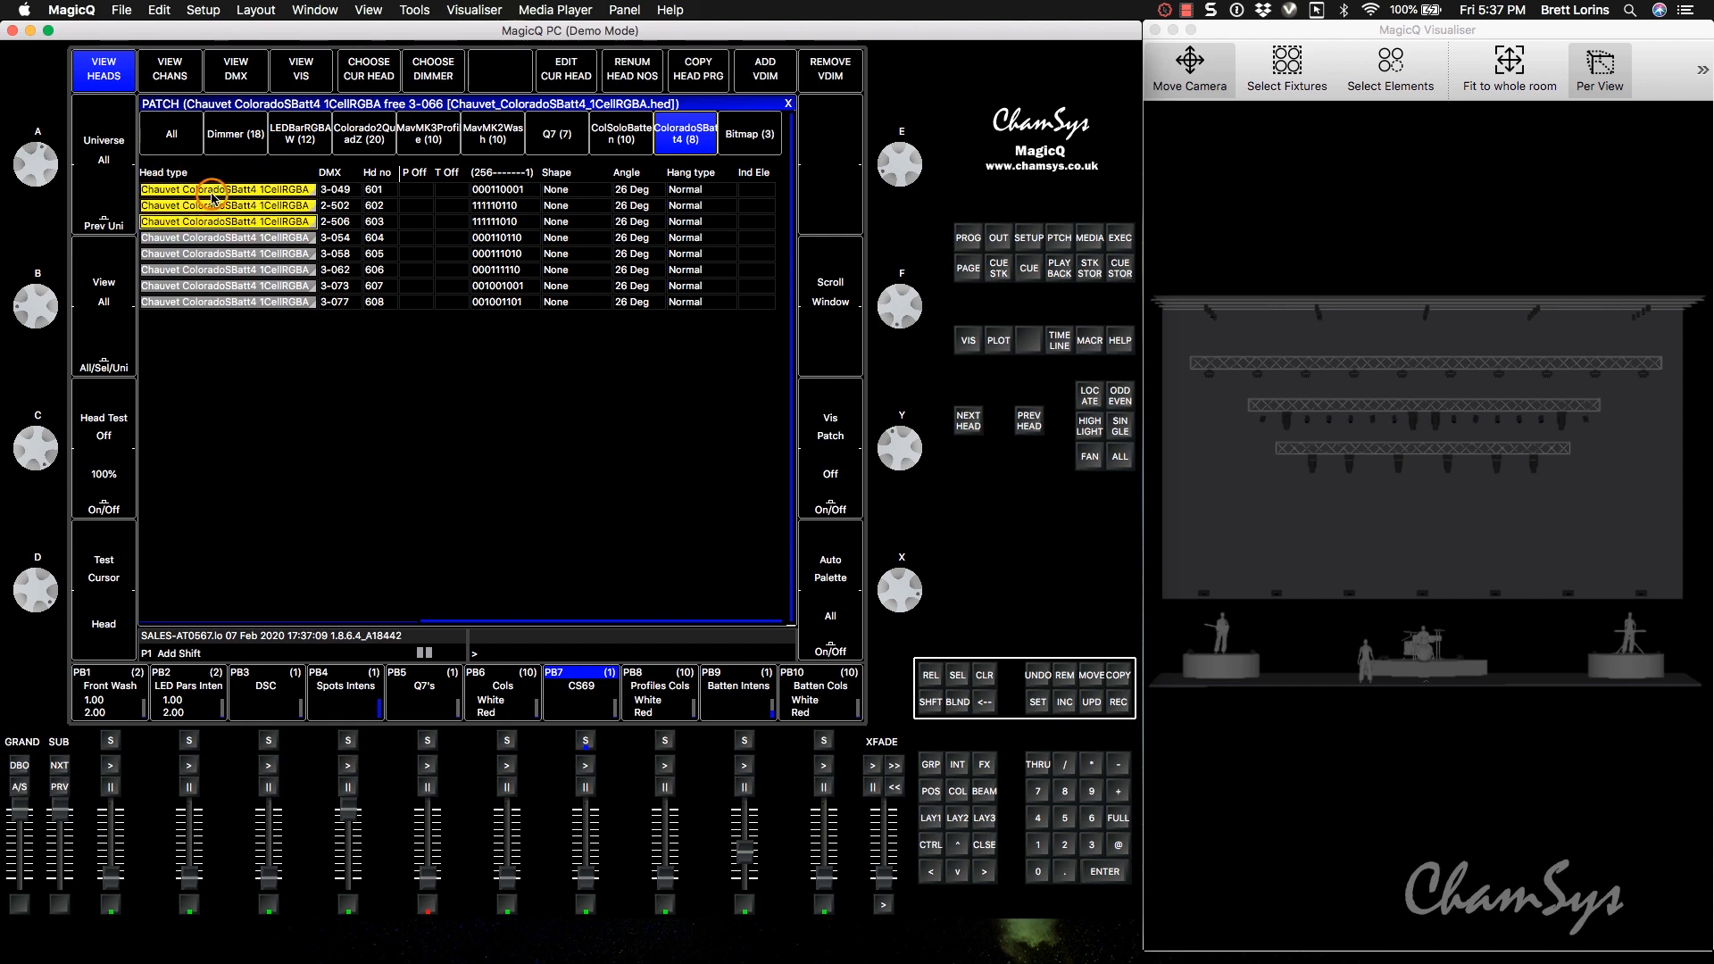
pyautogui.hotkey('shift', 'Down')
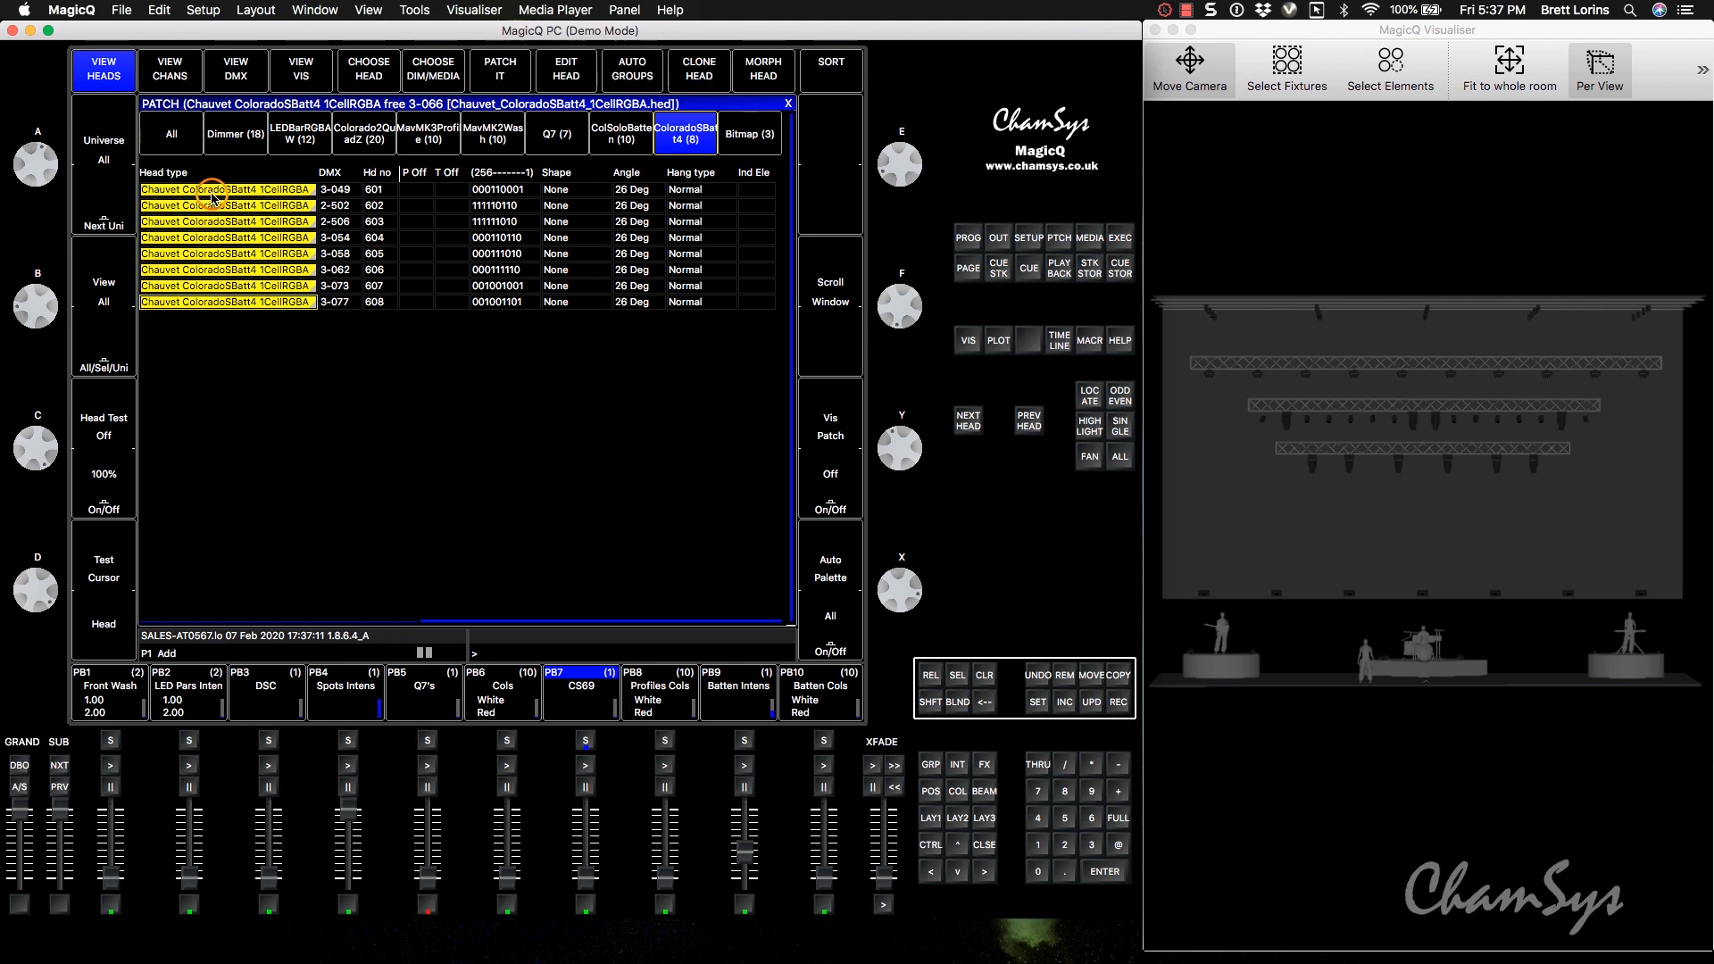
pyautogui.press('shift')
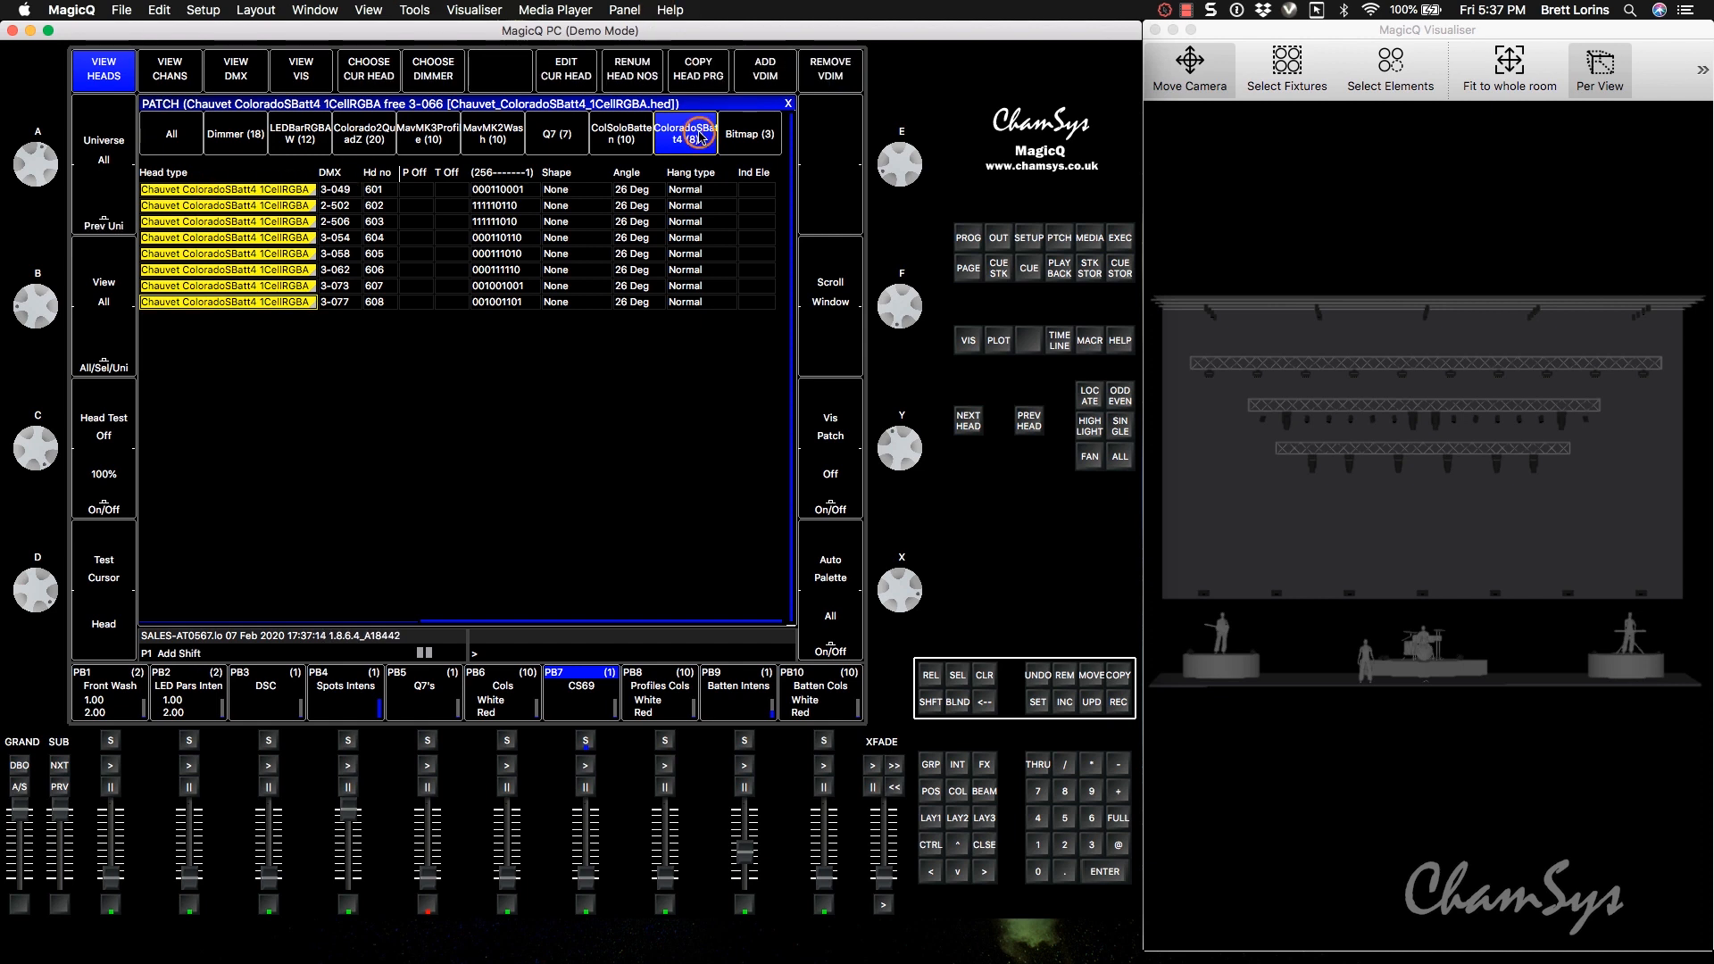
pyautogui.click(766, 74)
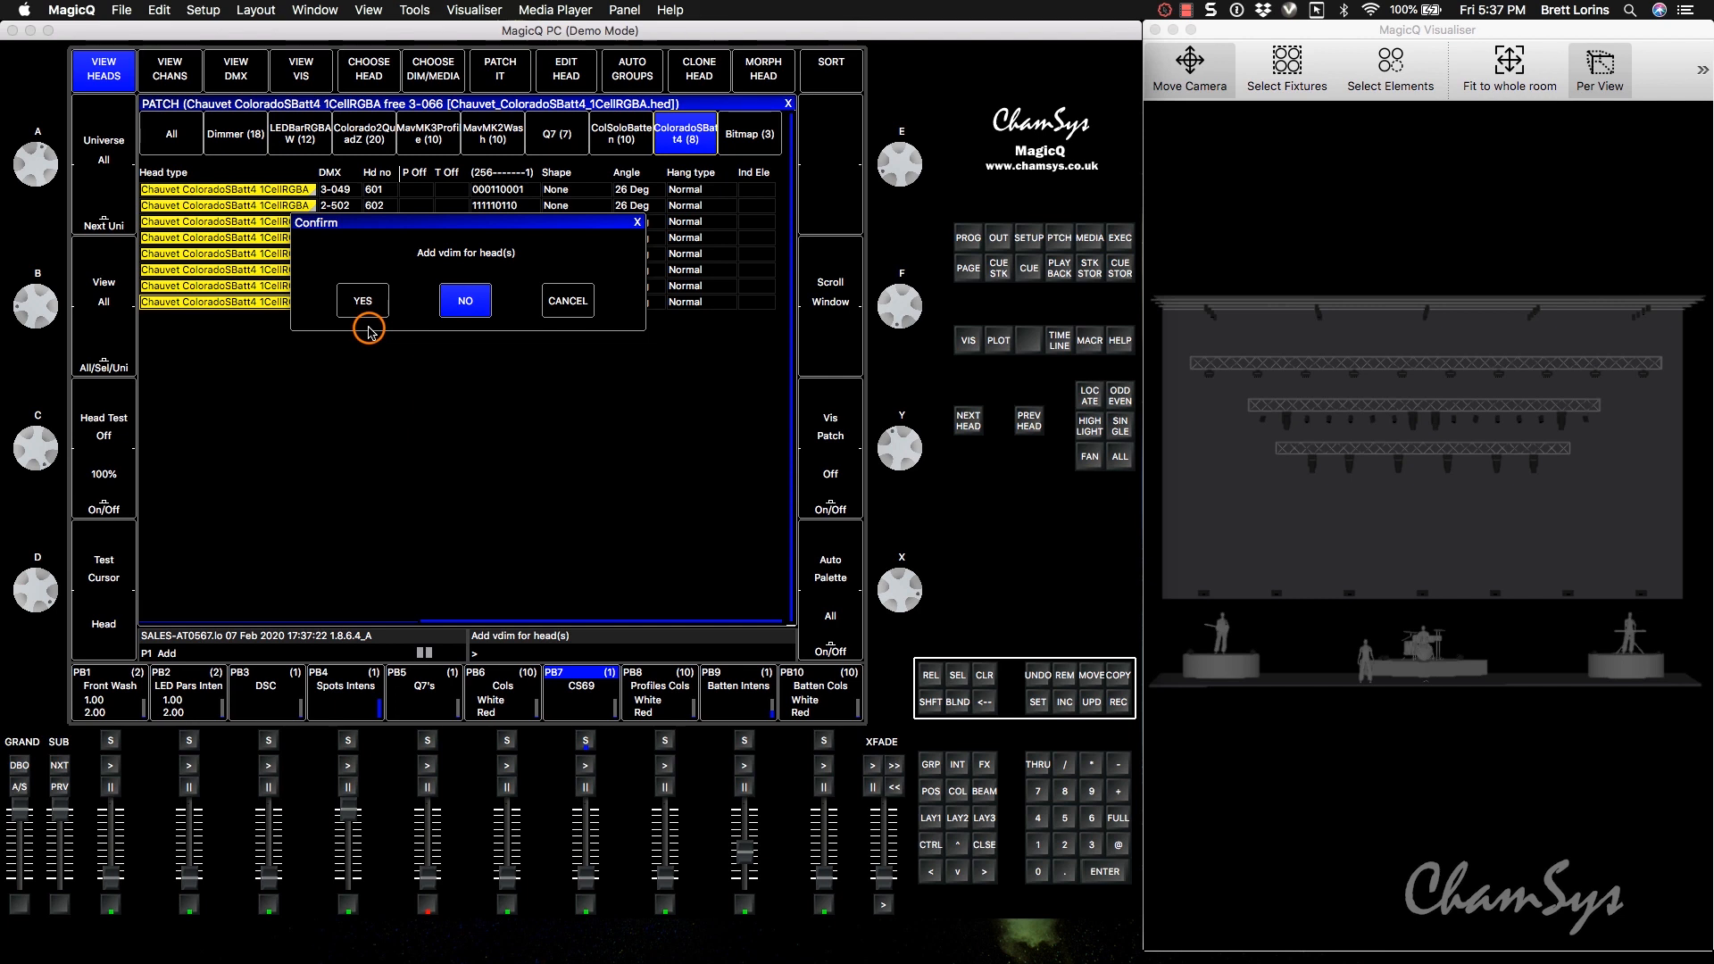
pyautogui.click(368, 329)
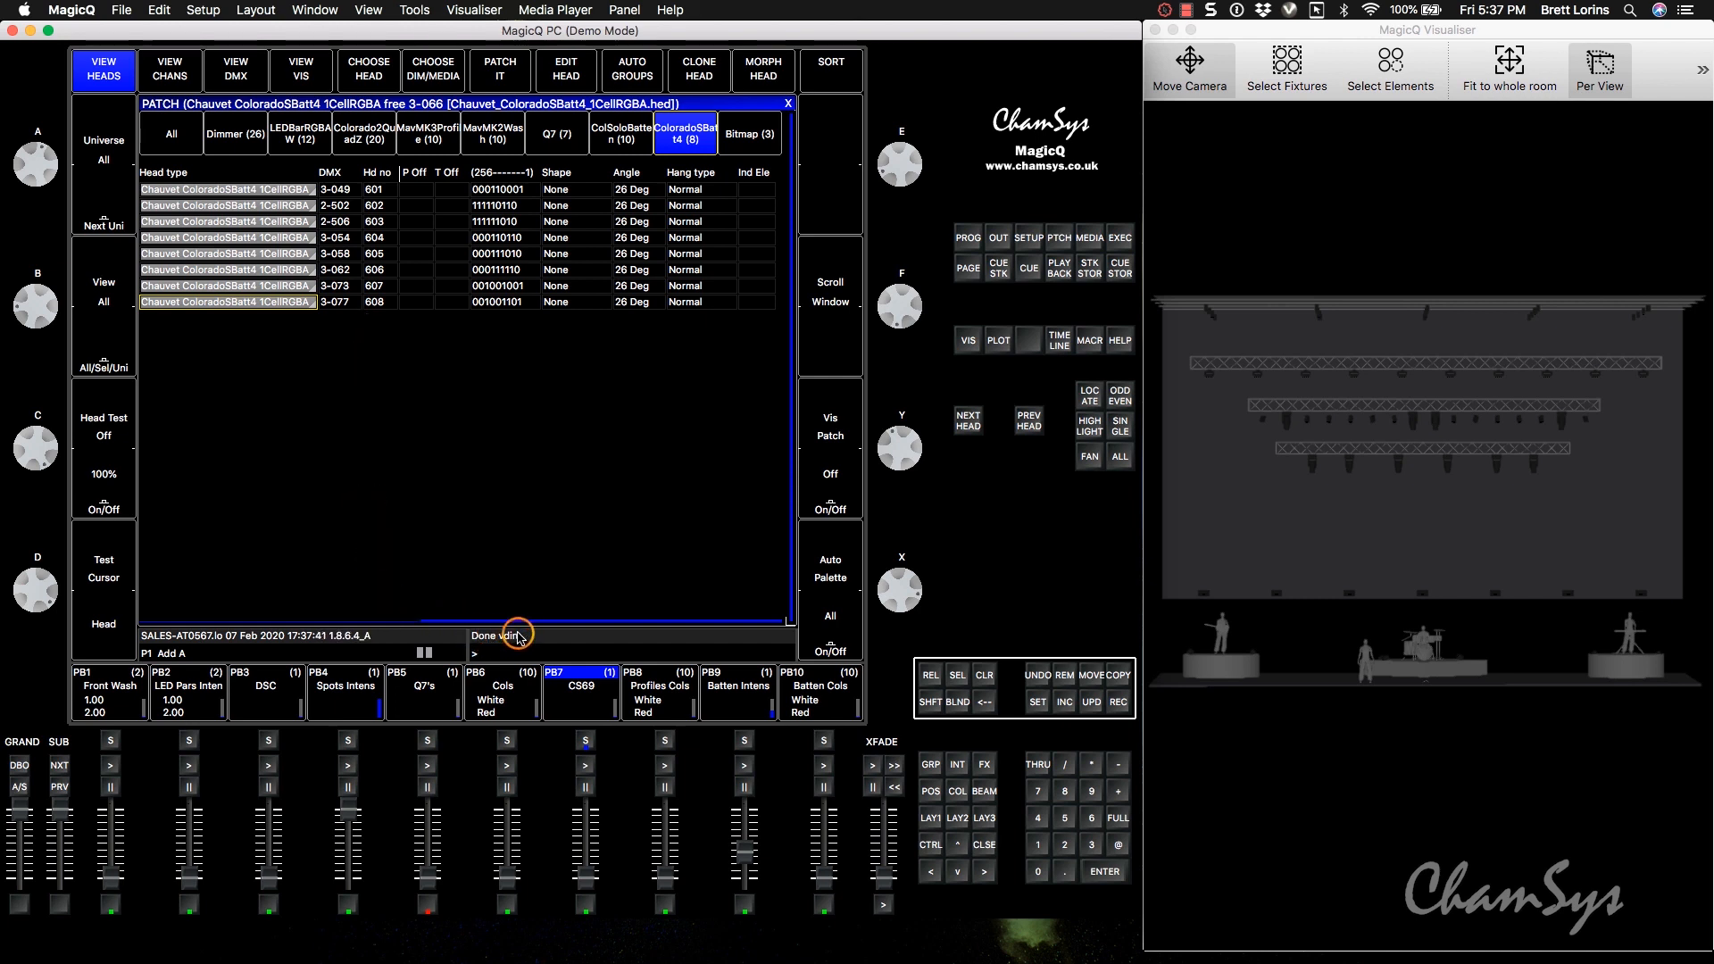
# Show all heads in the patch and review the virtual dimmer entries of the ColoradoSBatt4 heads.
pyautogui.click(183, 141)
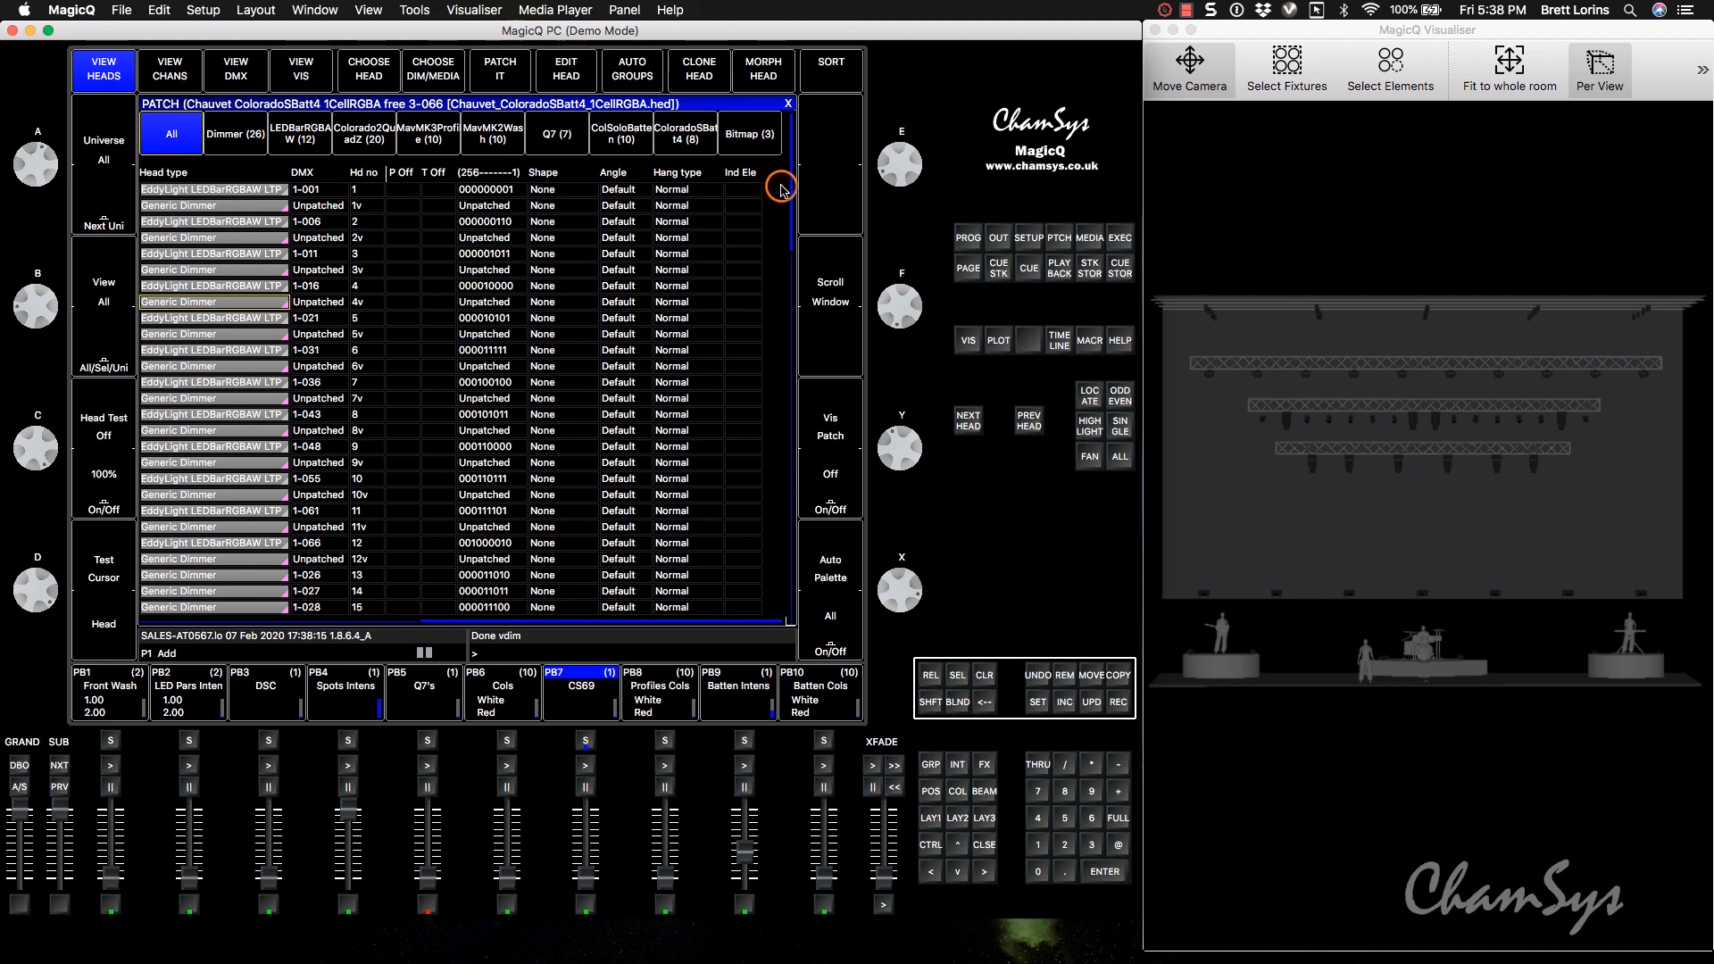
pyautogui.moveTo(791, 189); pyautogui.dragTo(792, 619)
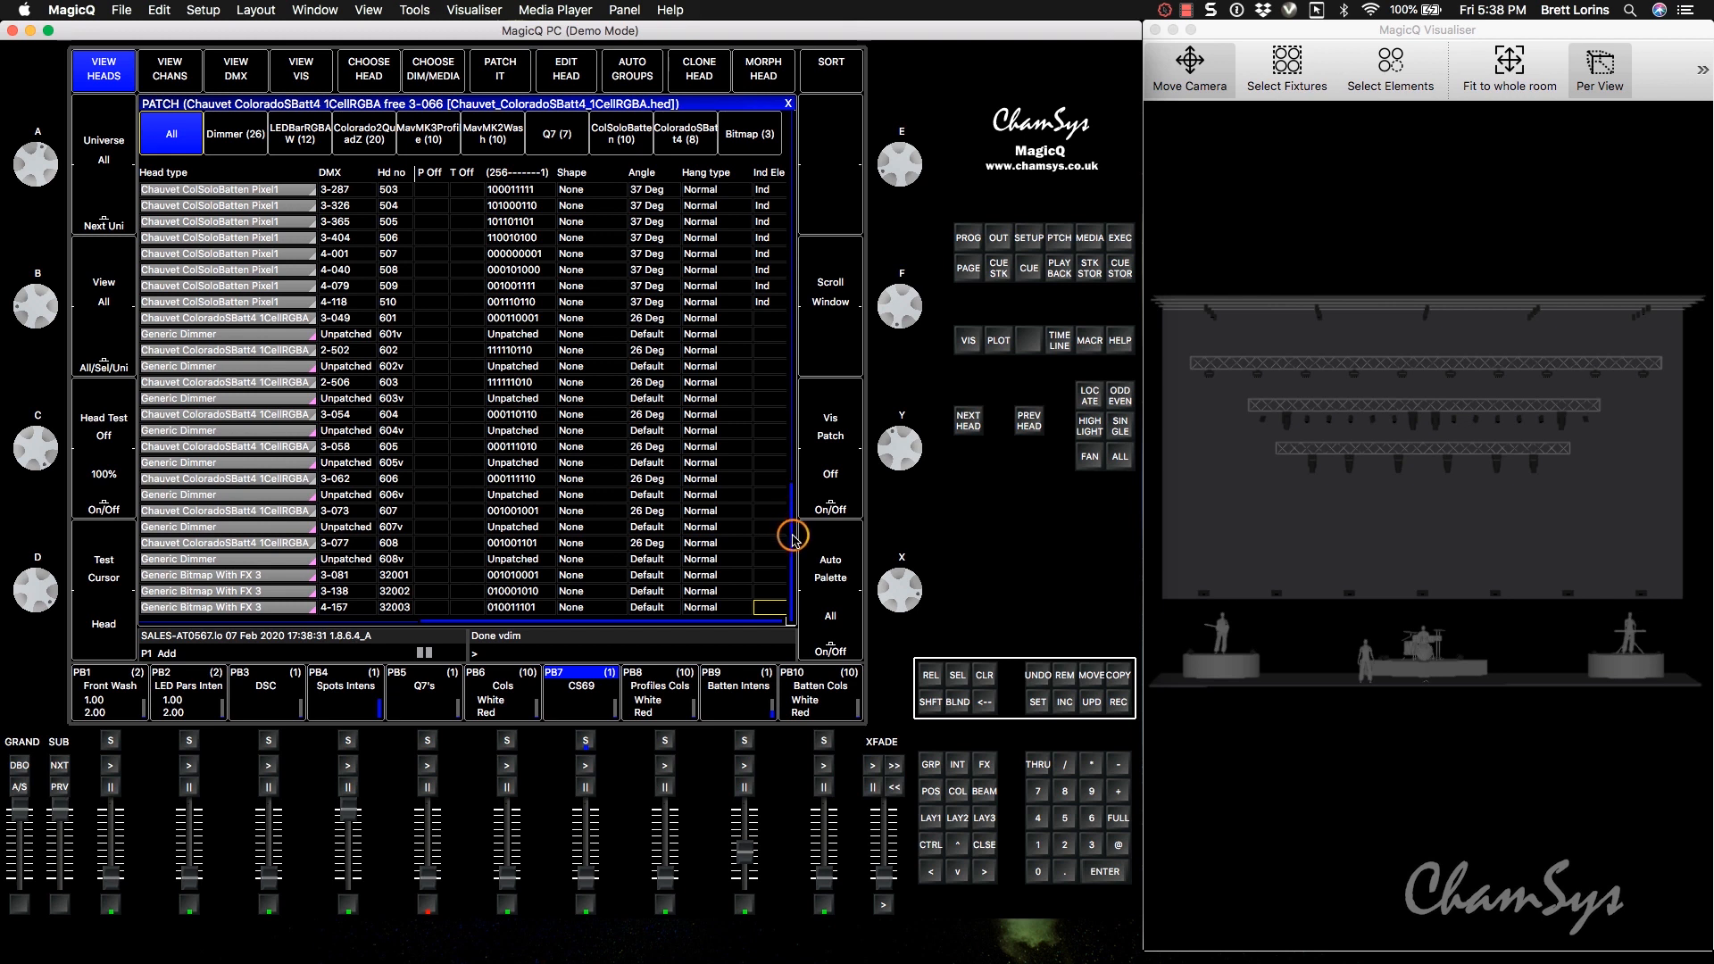
pyautogui.moveTo(794, 536); pyautogui.dragTo(790, 100)
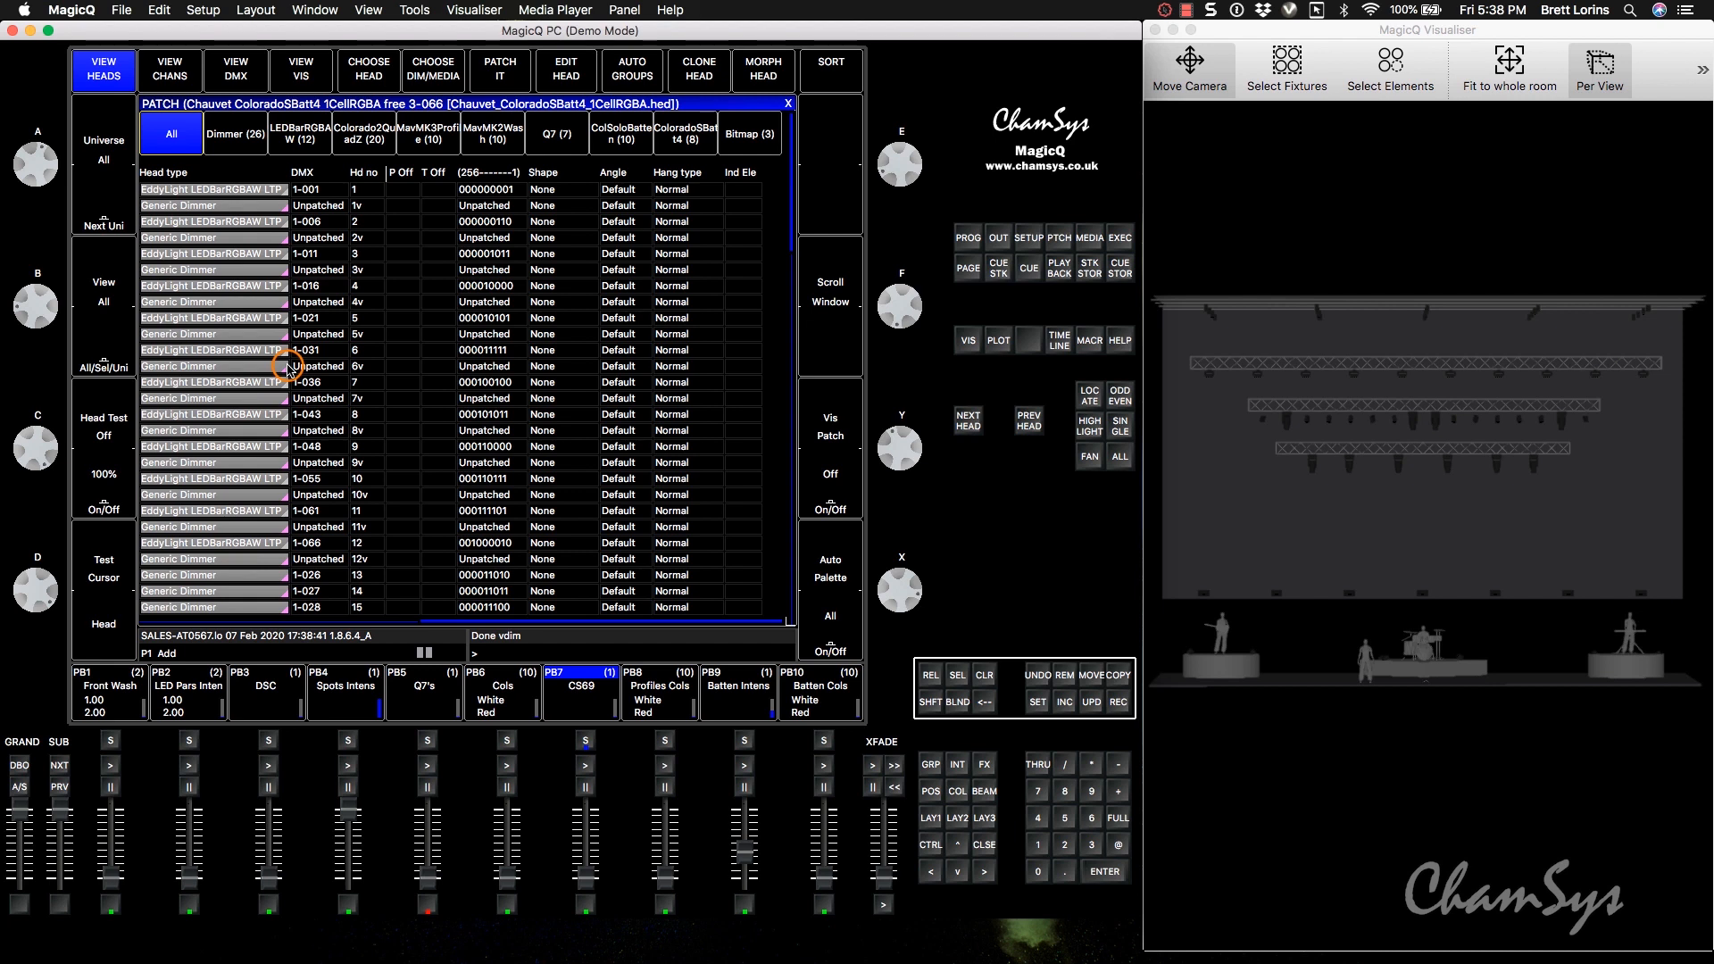
# Set Hide Vdims to Yes in the cue storage settings.
pyautogui.click(1030, 239)
pyautogui.click(426, 136)
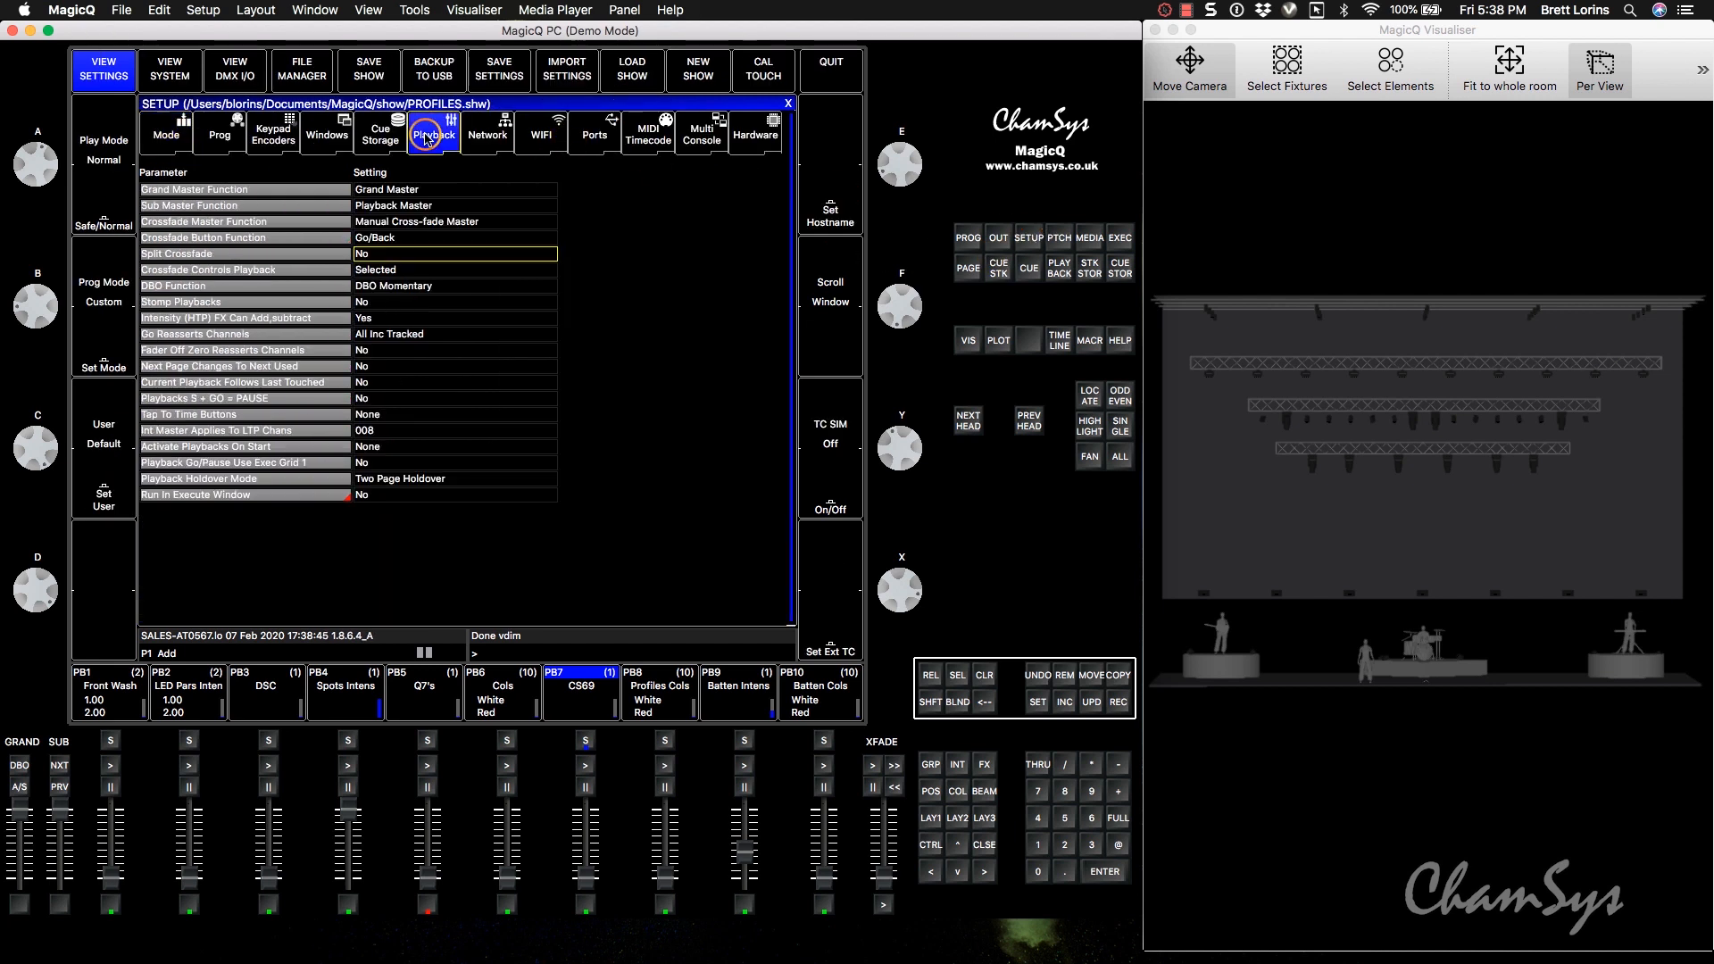
pyautogui.click(381, 142)
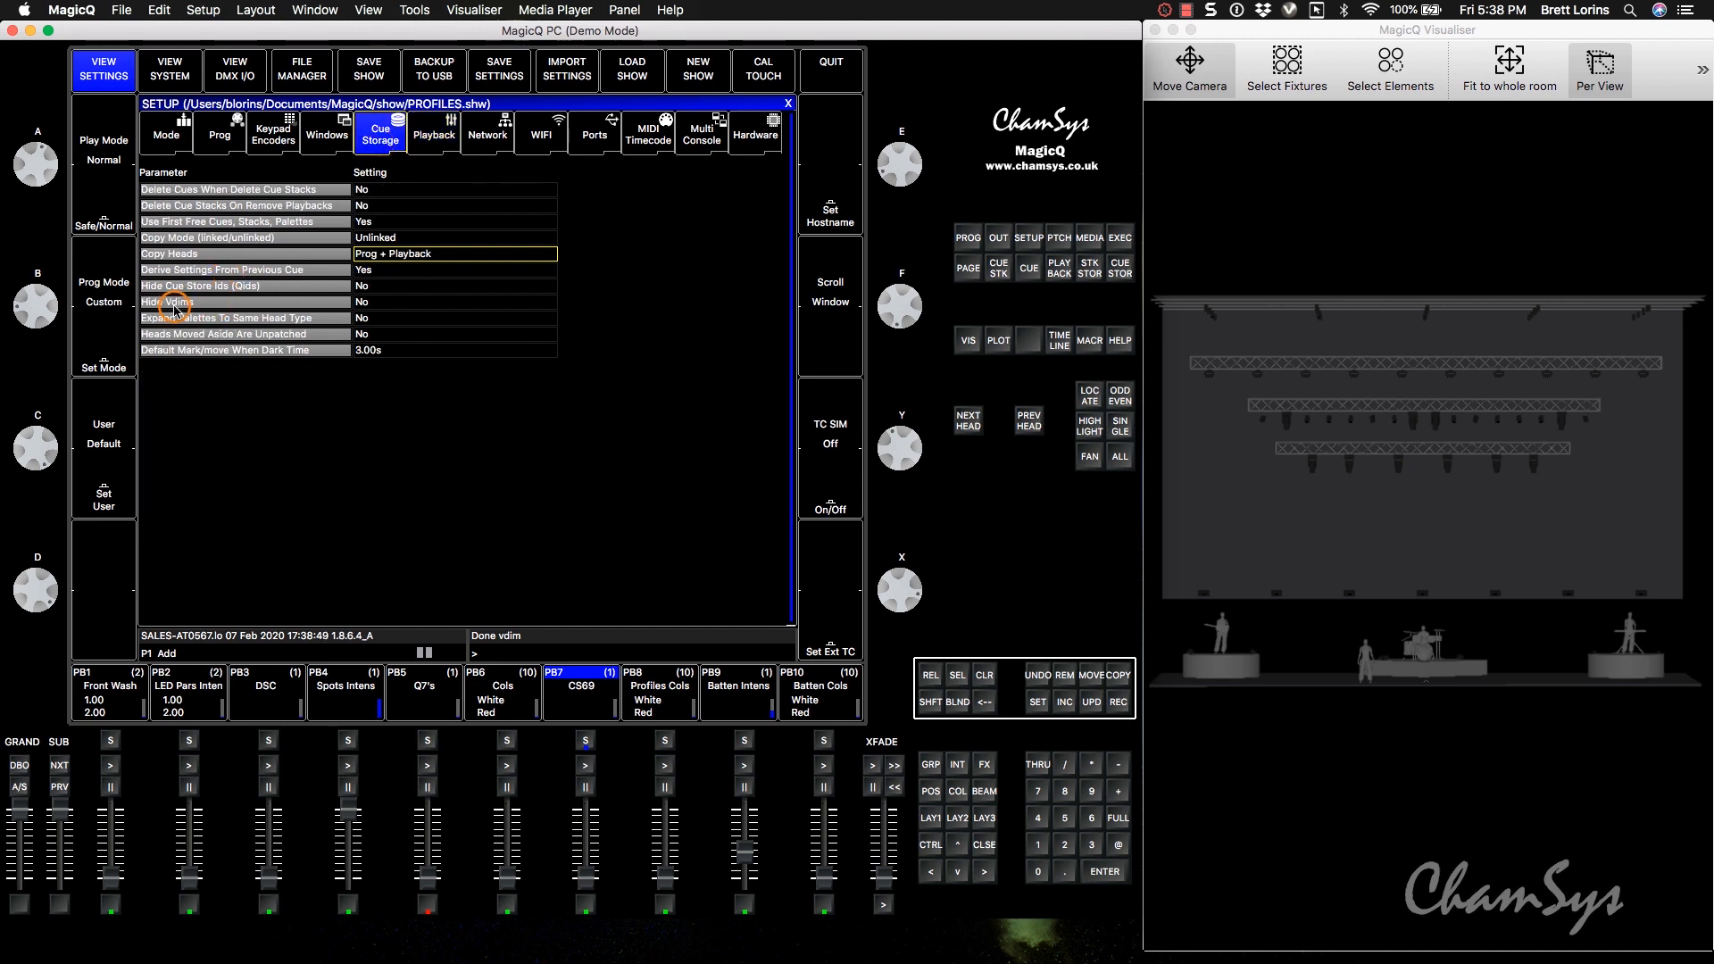
pyautogui.doubleClick(384, 303)
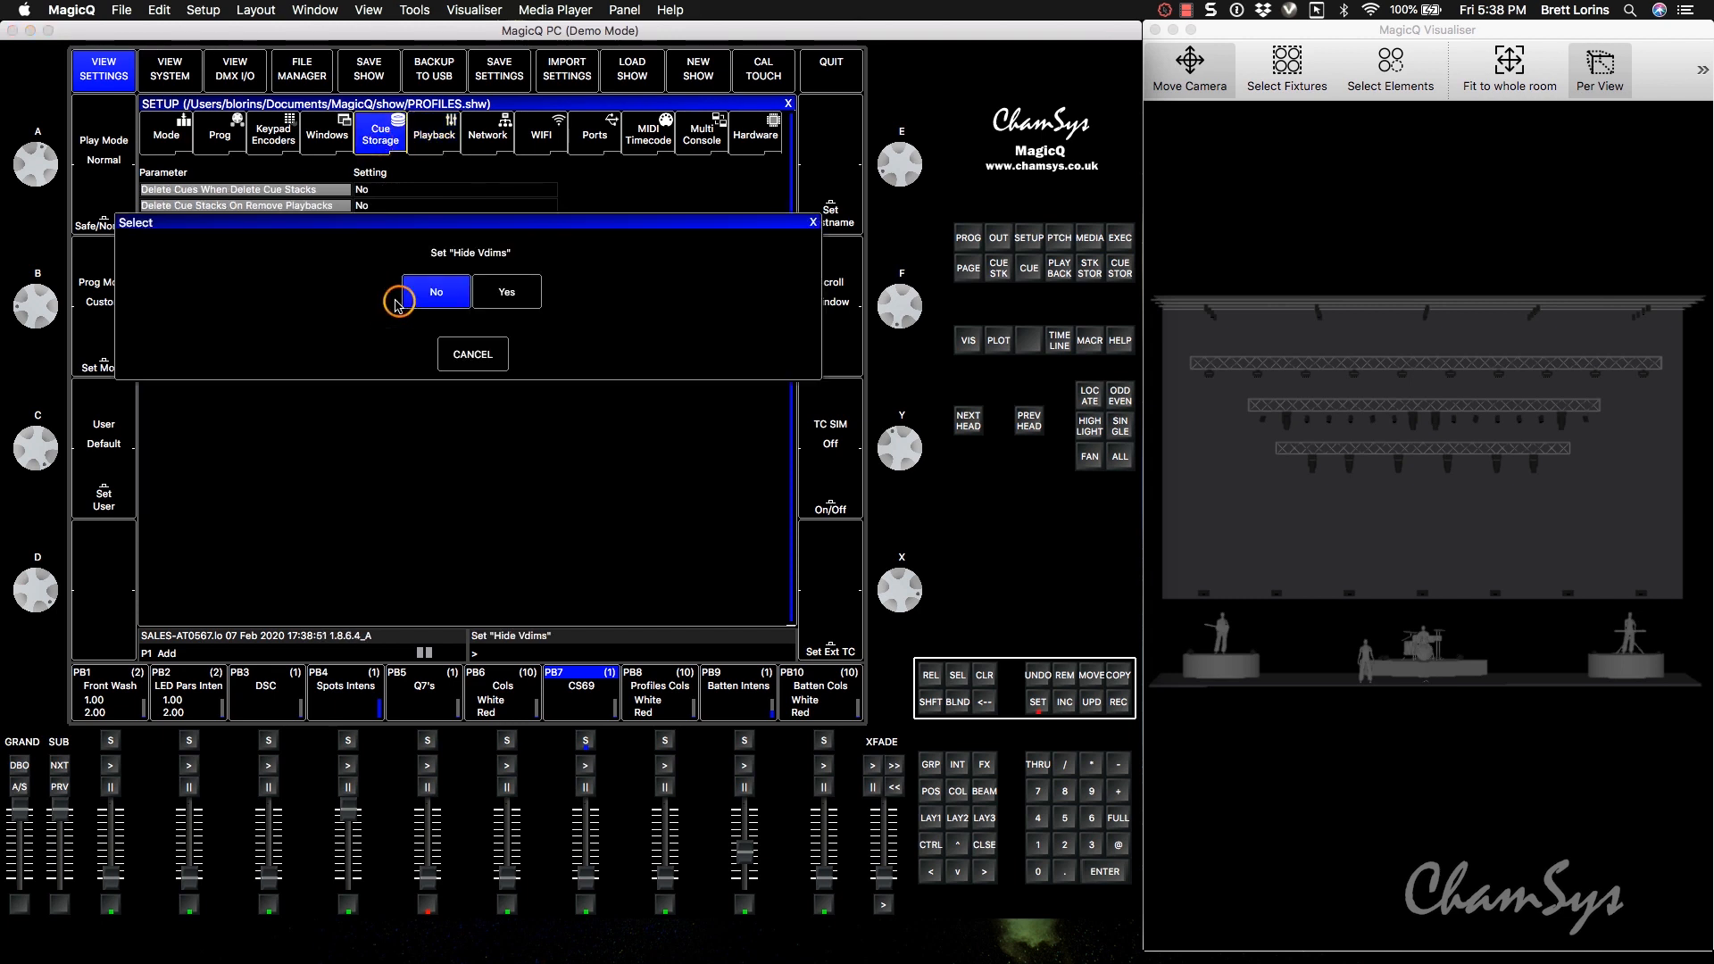
pyautogui.click(509, 294)
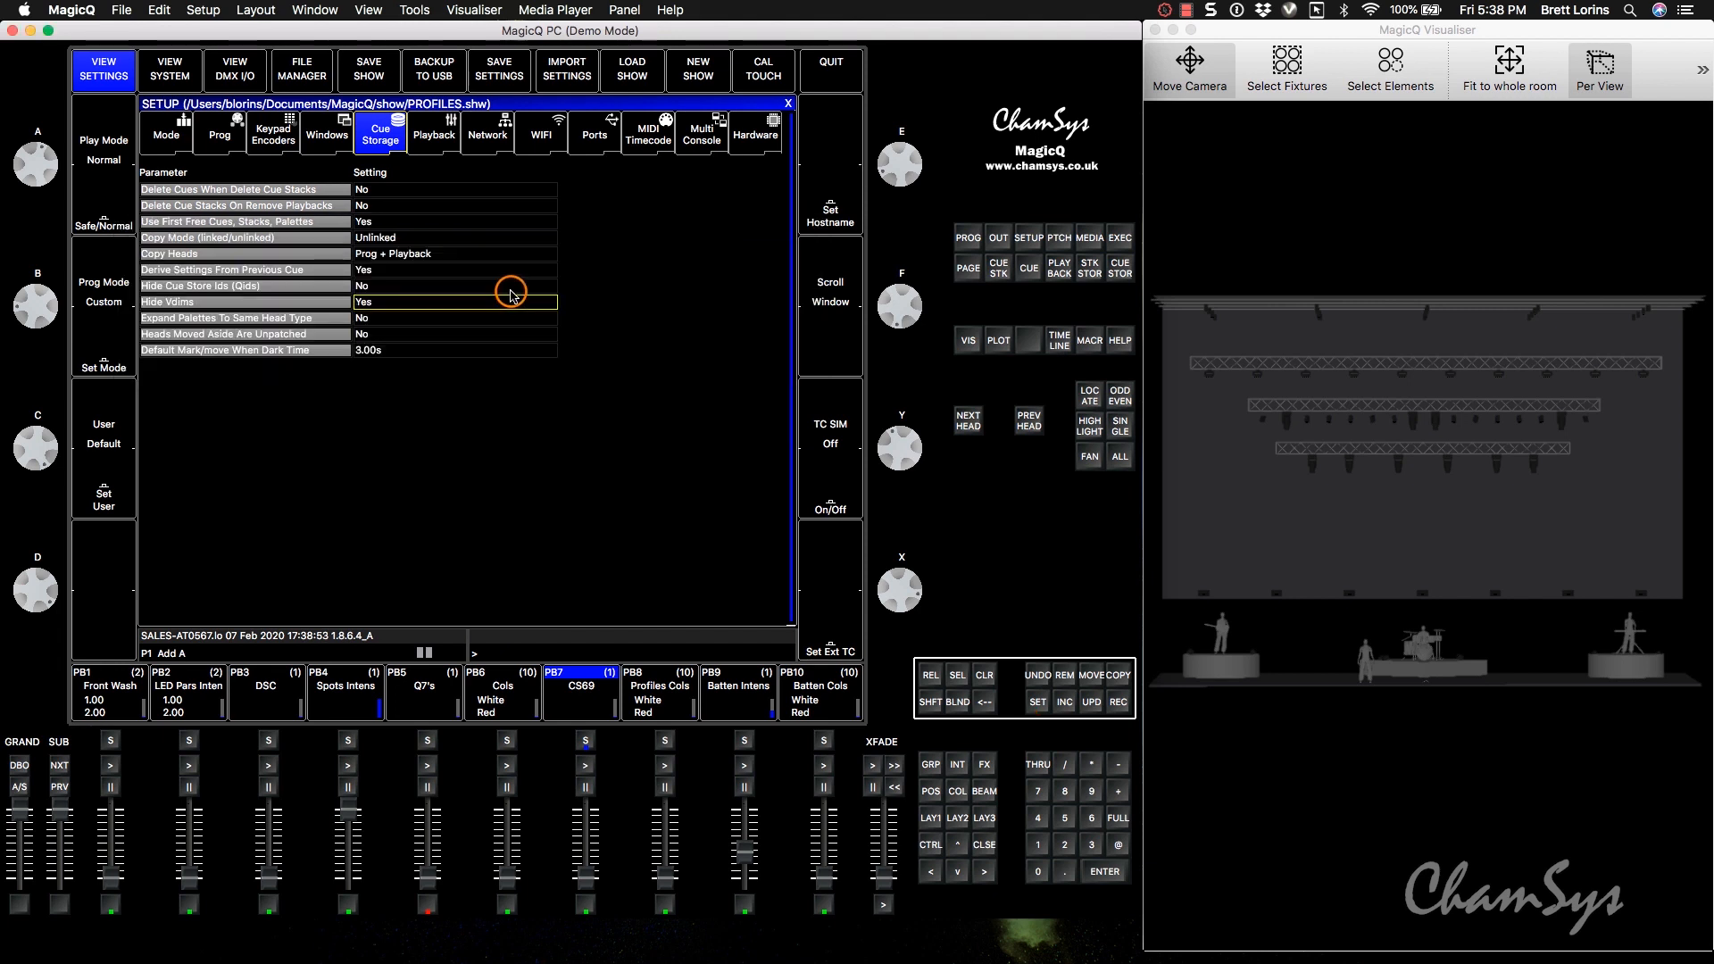
# Review the patched heads, checking how the virtual dimmers of the ColoradoSBatt4 and LEDBarRGBAW heads are listed.
pyautogui.click(1058, 239)
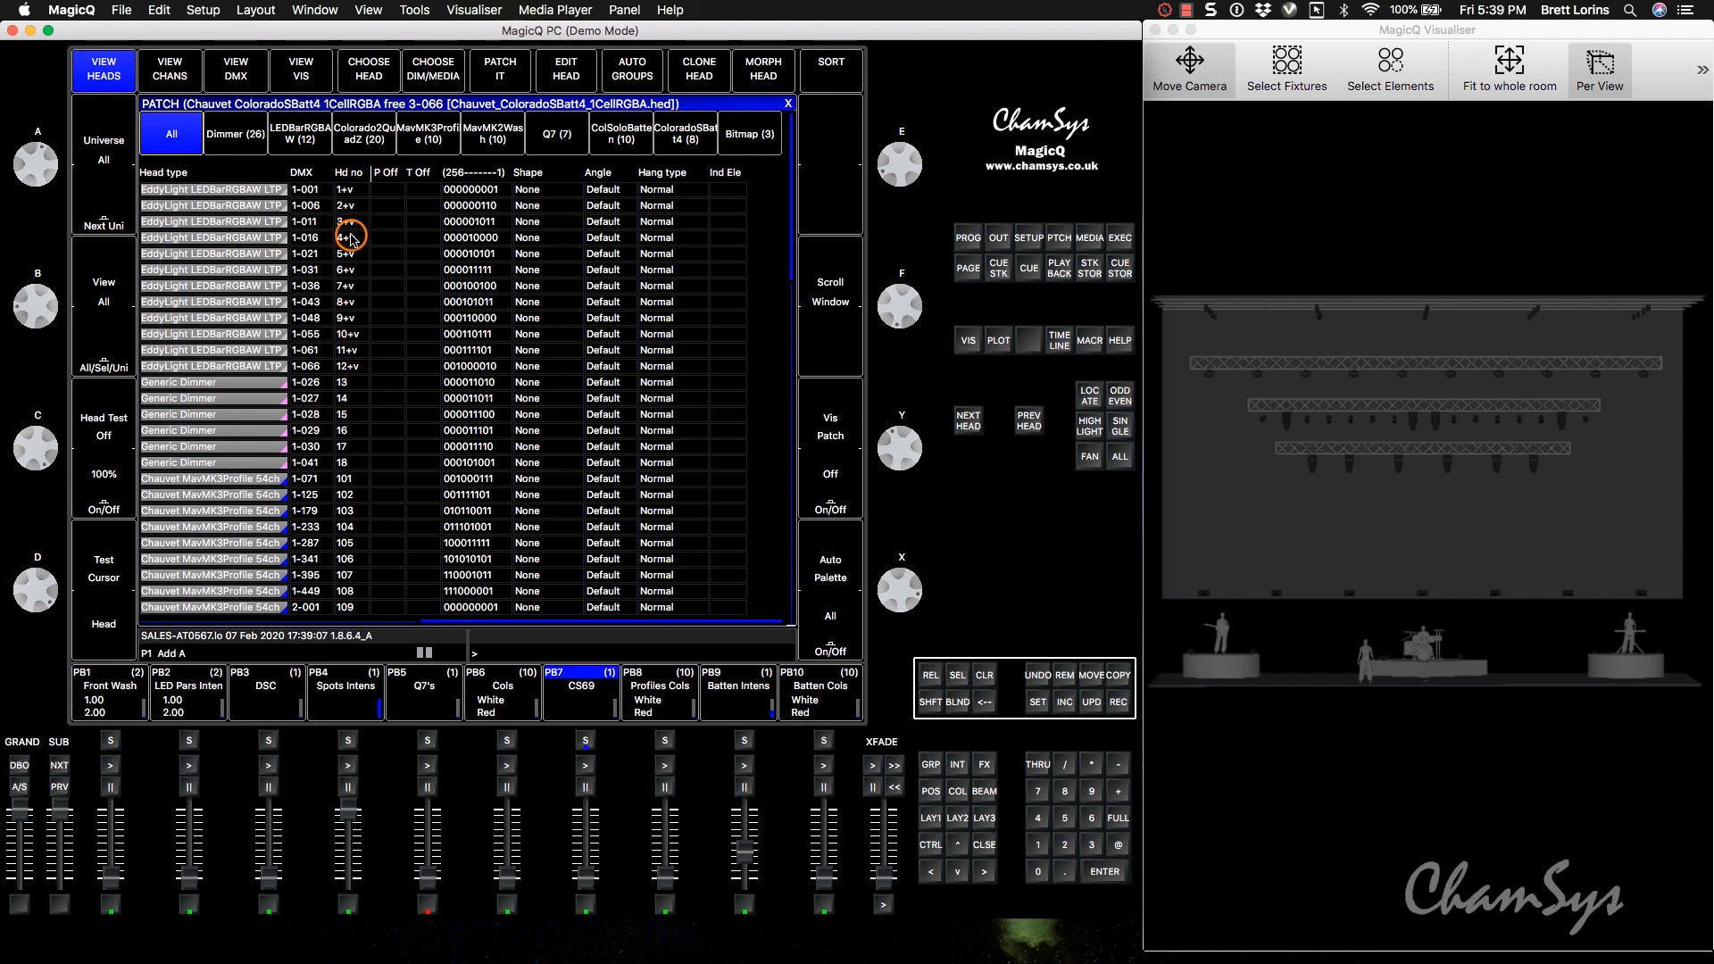
pyautogui.moveTo(789, 204); pyautogui.dragTo(797, 641)
pyautogui.click(269, 497)
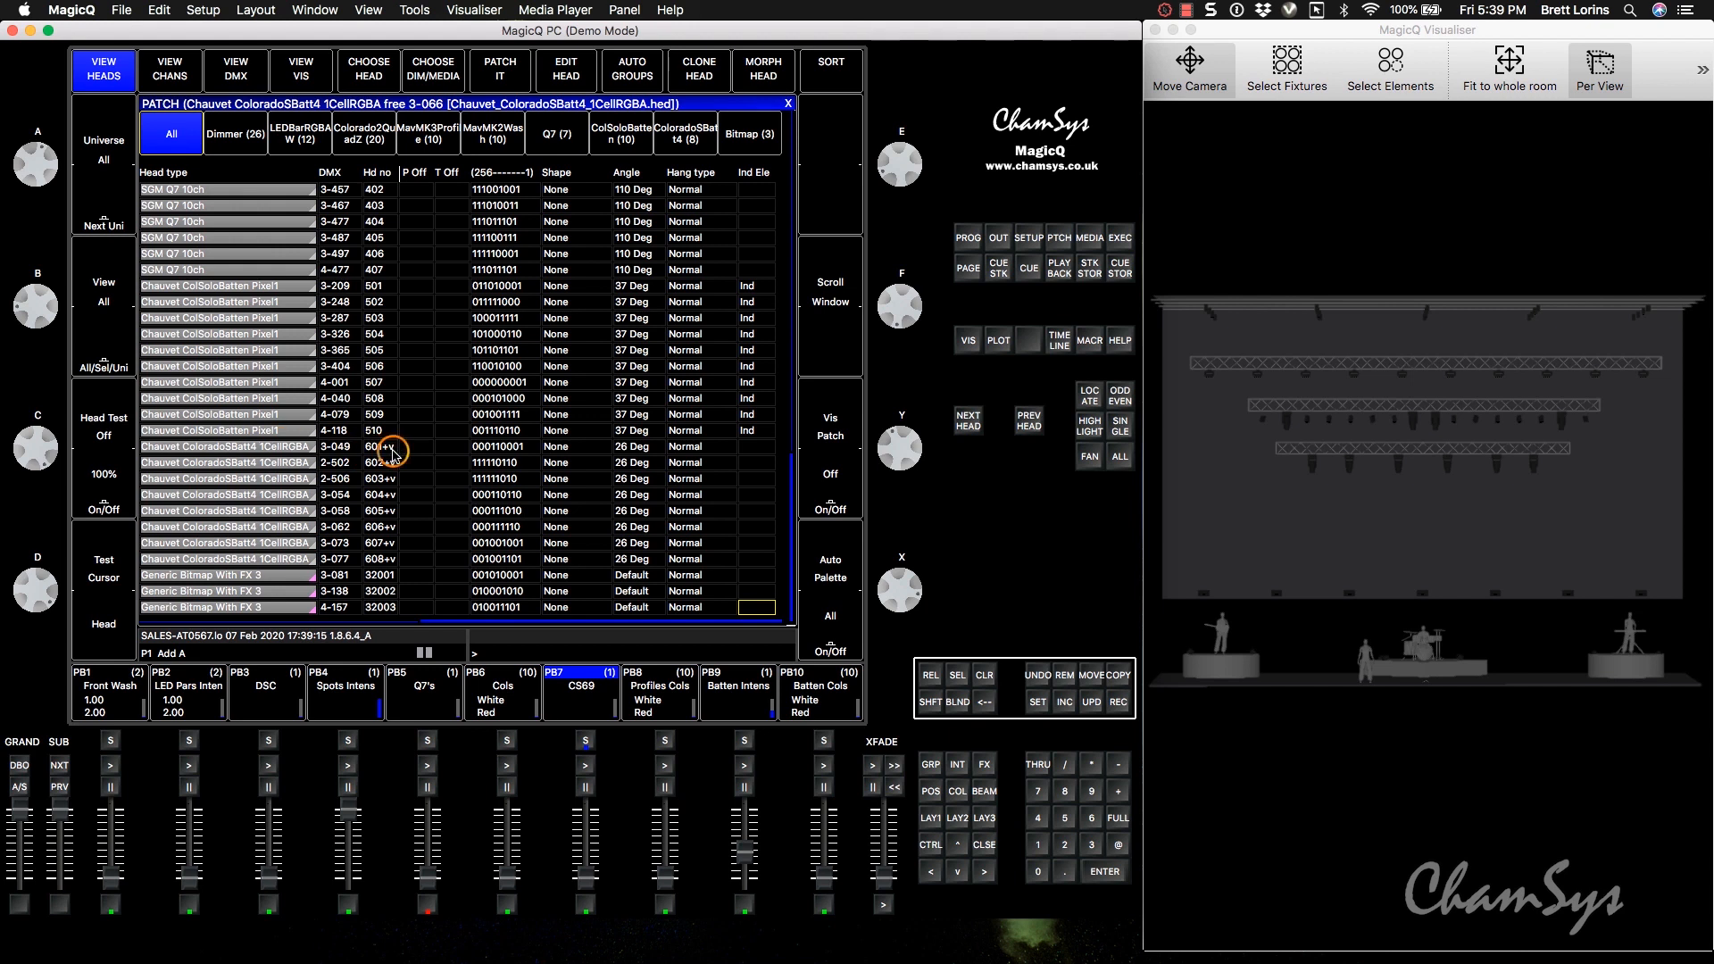
pyautogui.moveTo(793, 577); pyautogui.dragTo(815, 185)
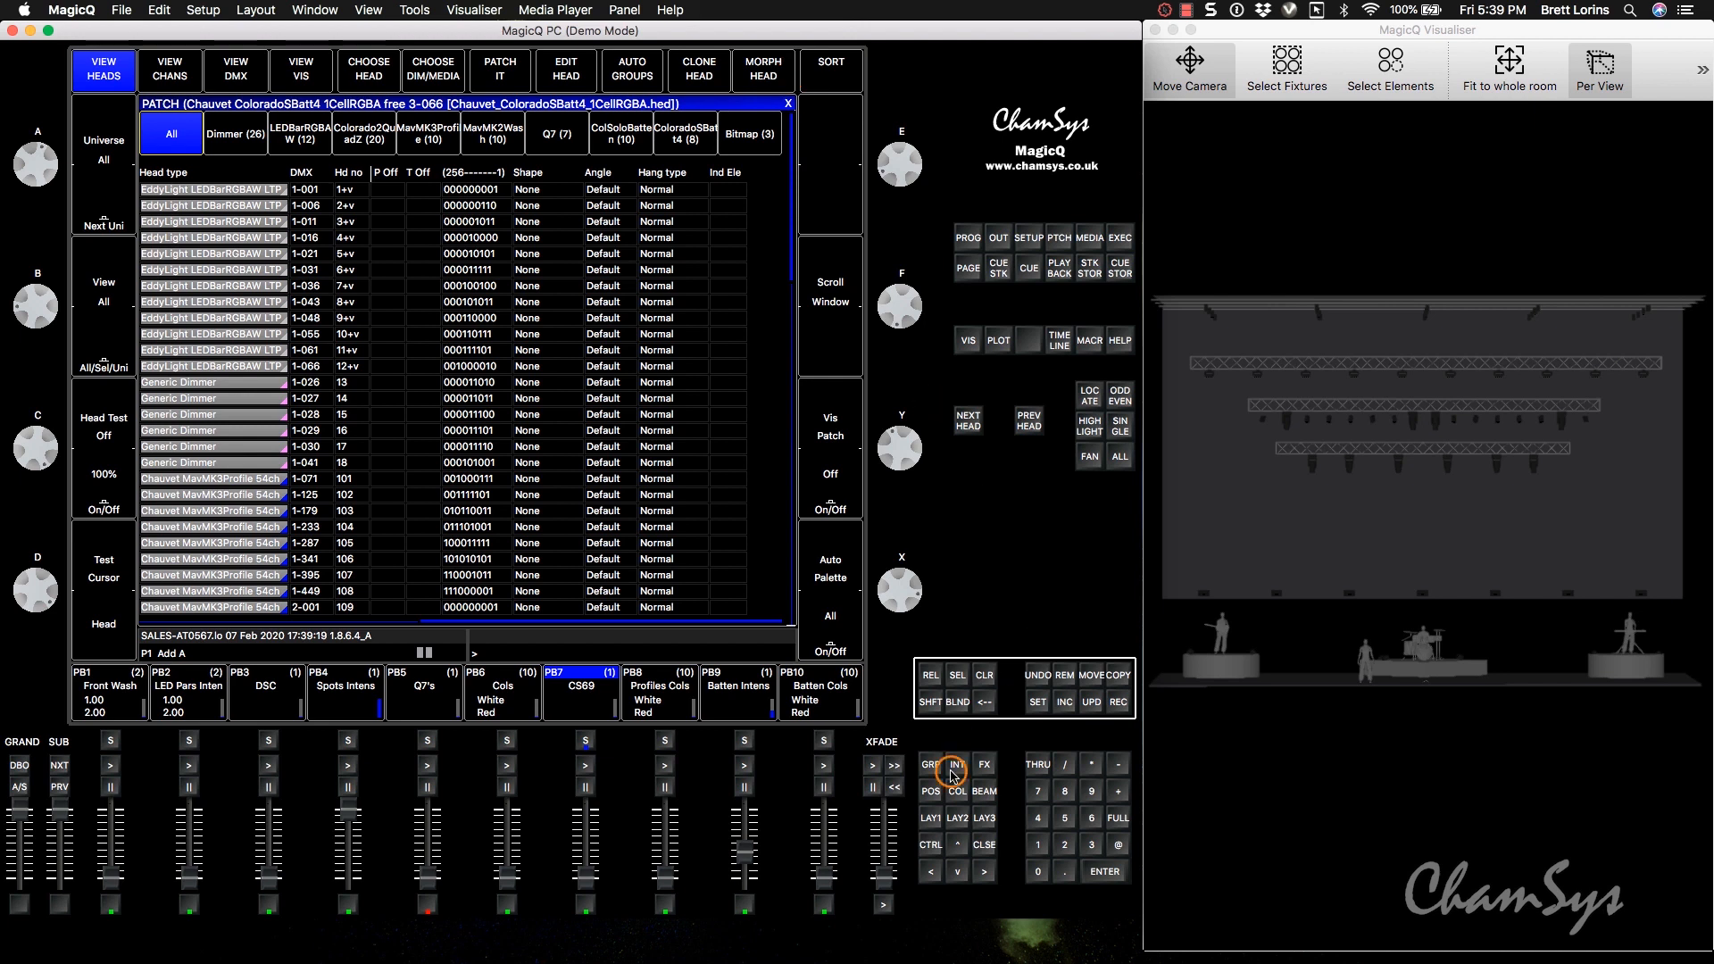
# Select the group of all eight ColoradoSBatt4 heads and raise their intensity to 100%.
pyautogui.click(929, 818)
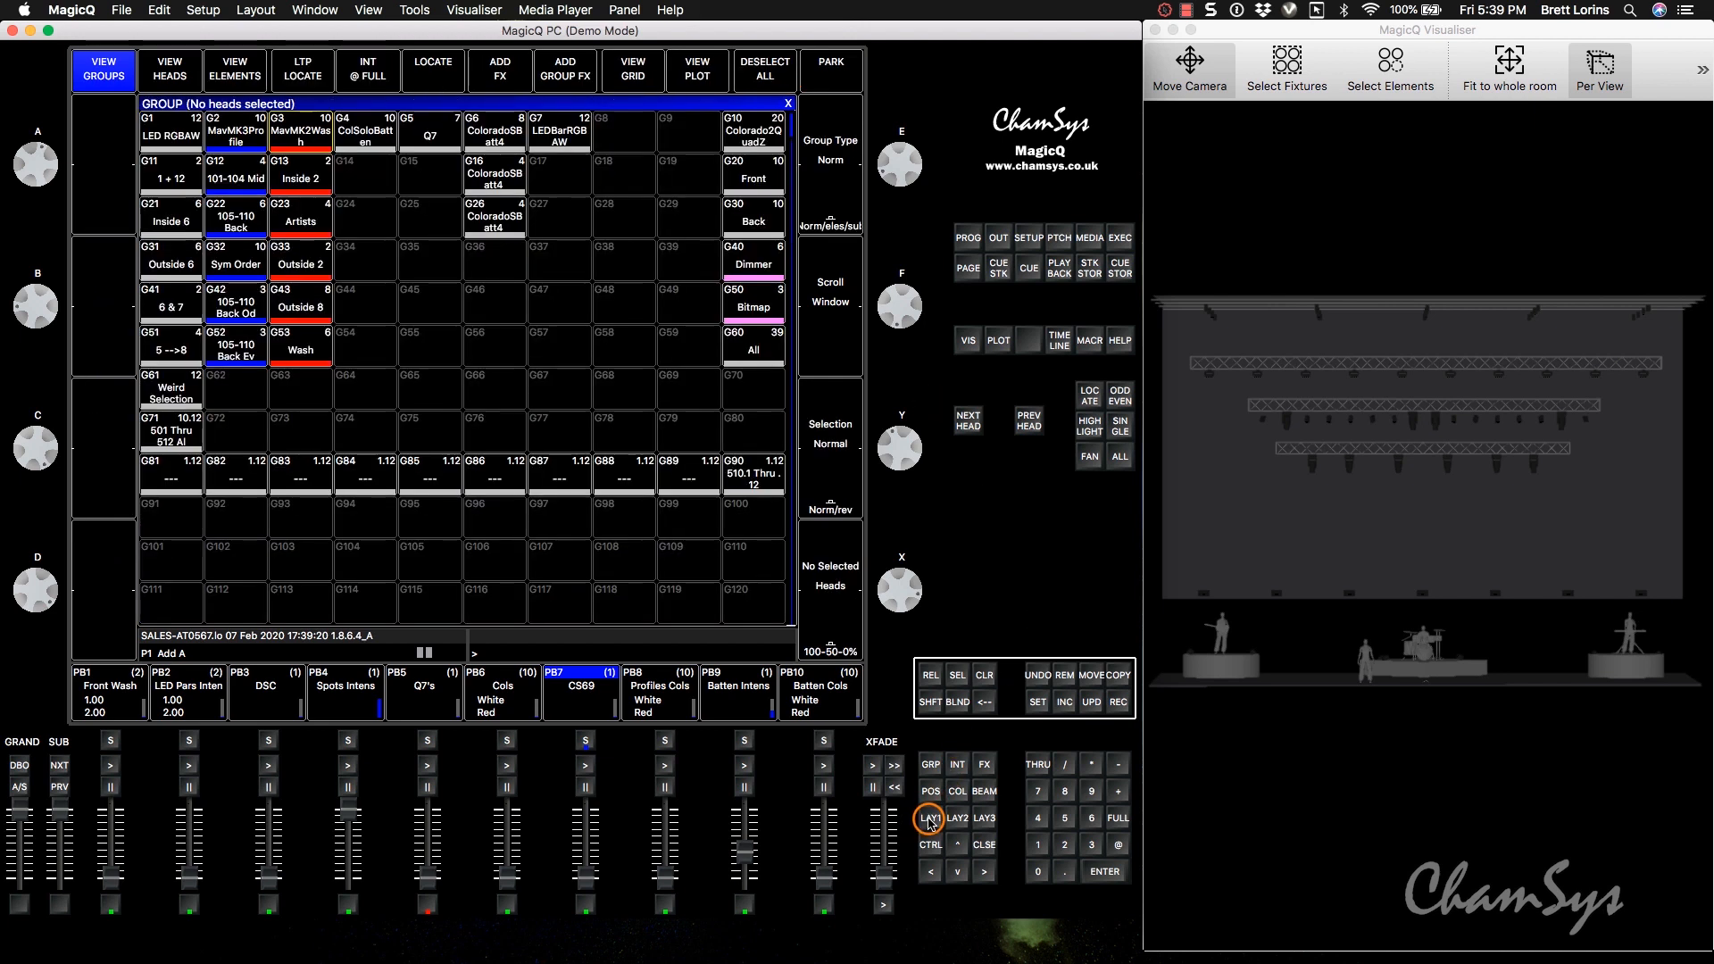
pyautogui.click(495, 138)
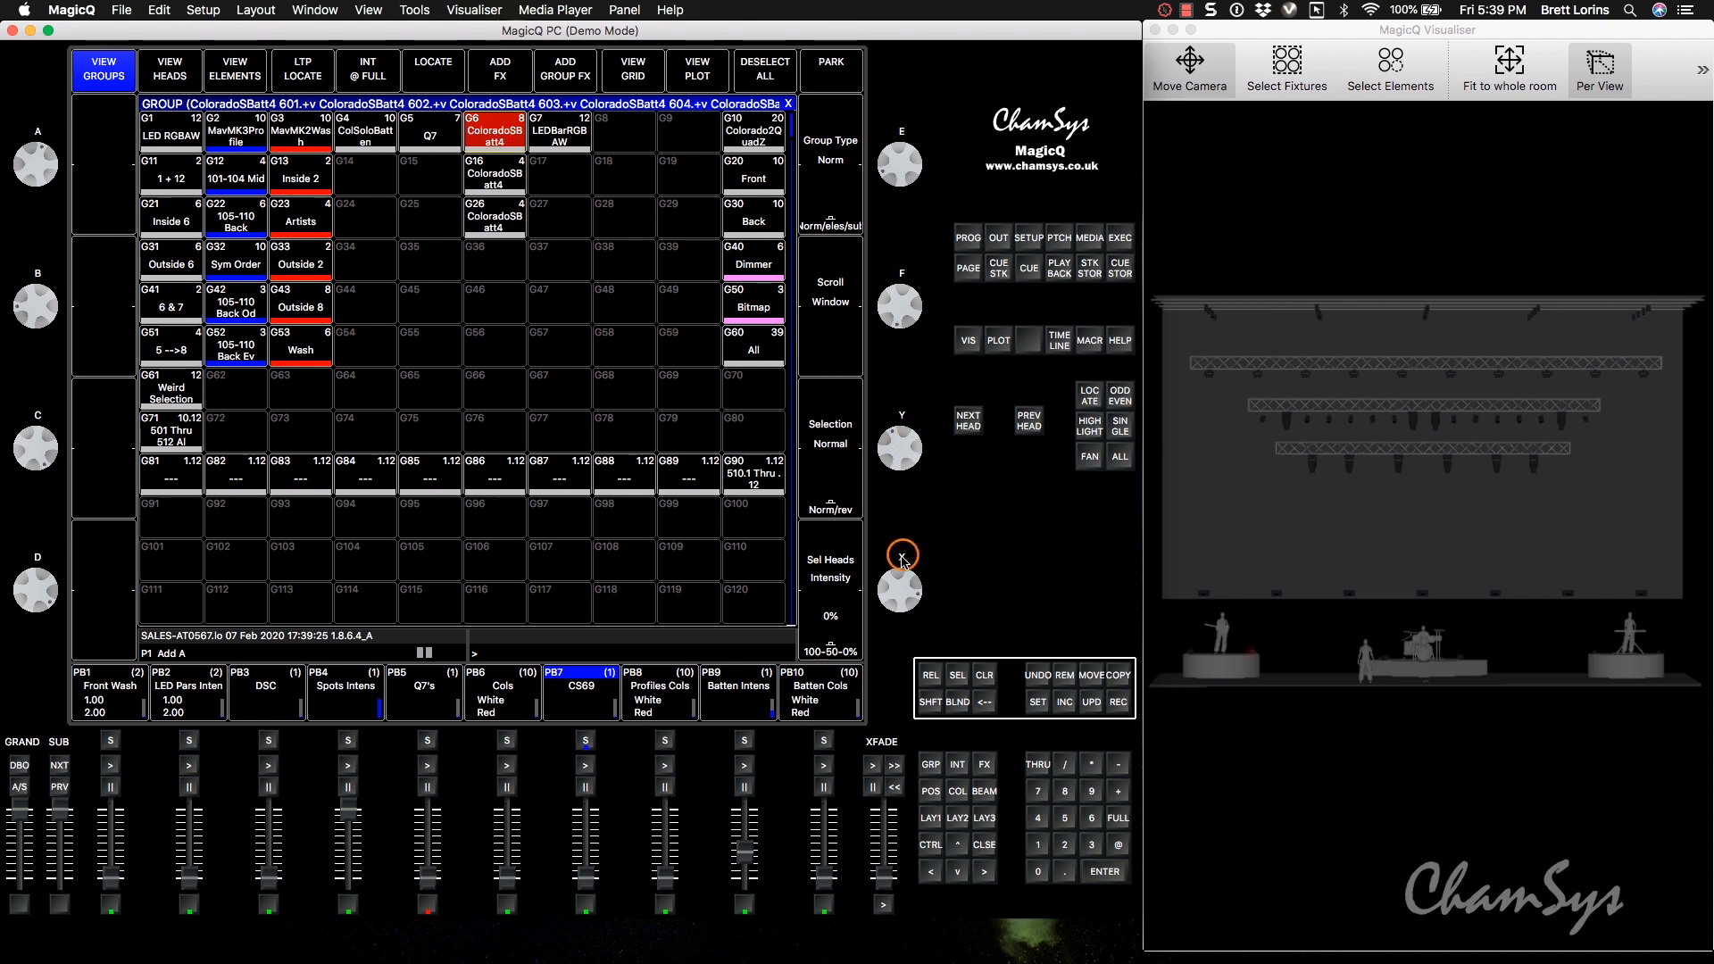
pyautogui.moveTo(912, 582); pyautogui.dragTo(906, 639)
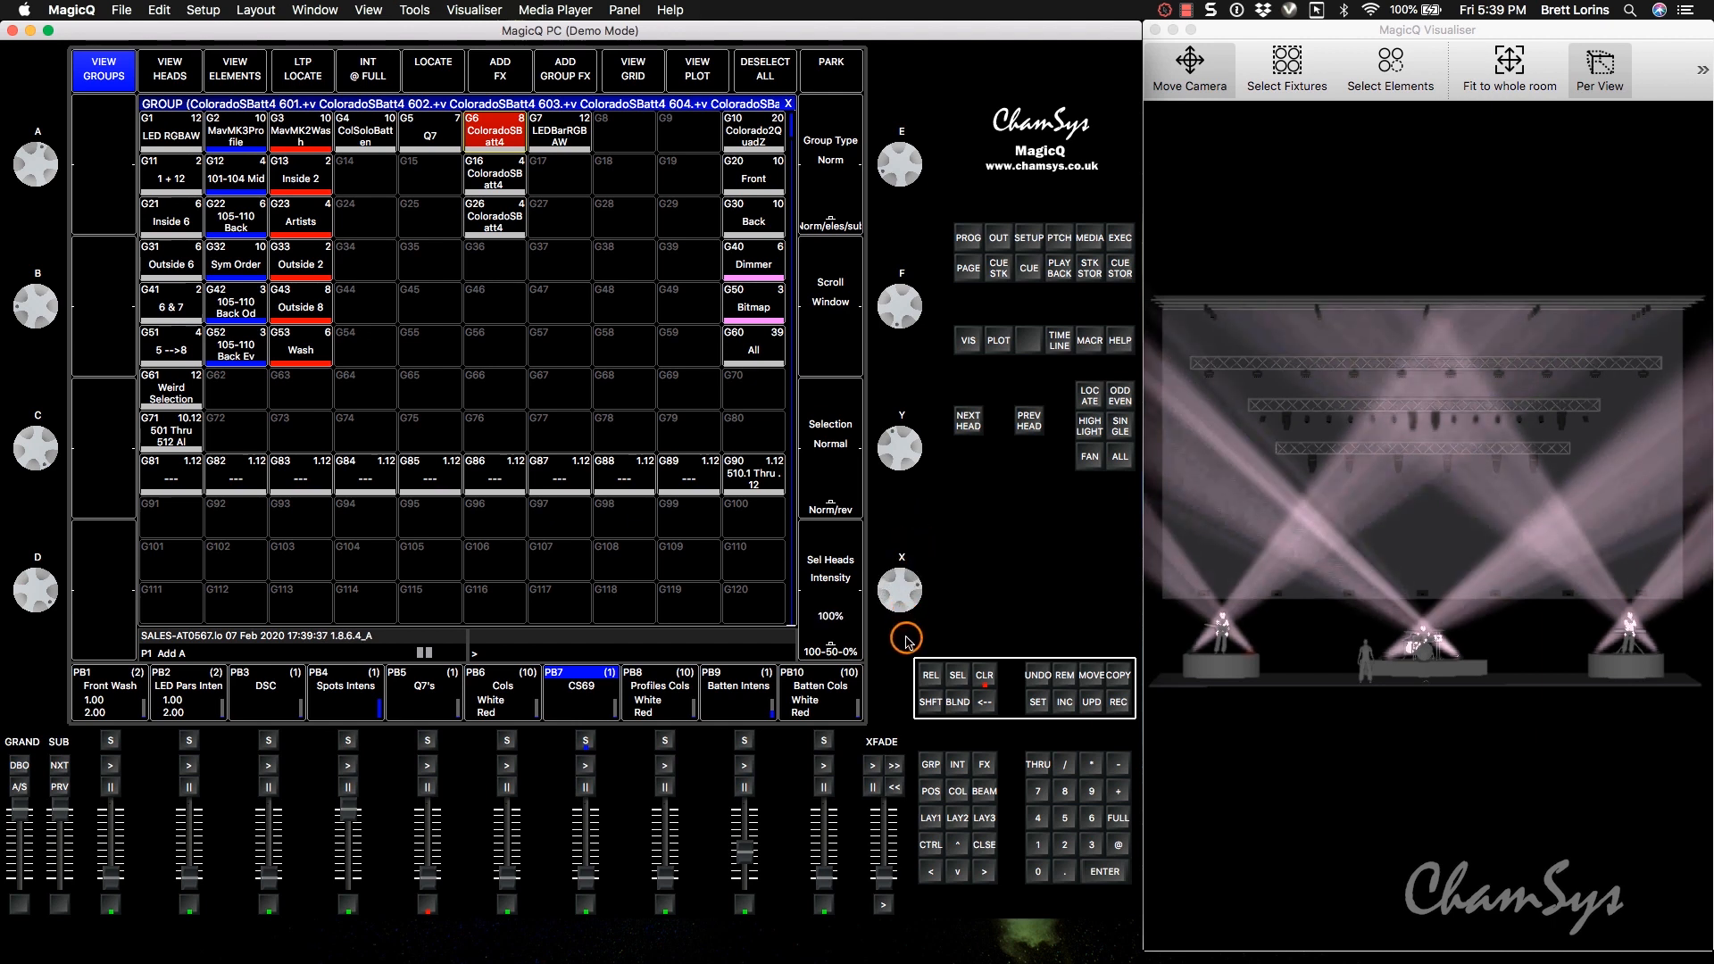
# Remove the existing cue stack CS69 from playback 7.
pyautogui.click(1064, 676)
pyautogui.click(597, 720)
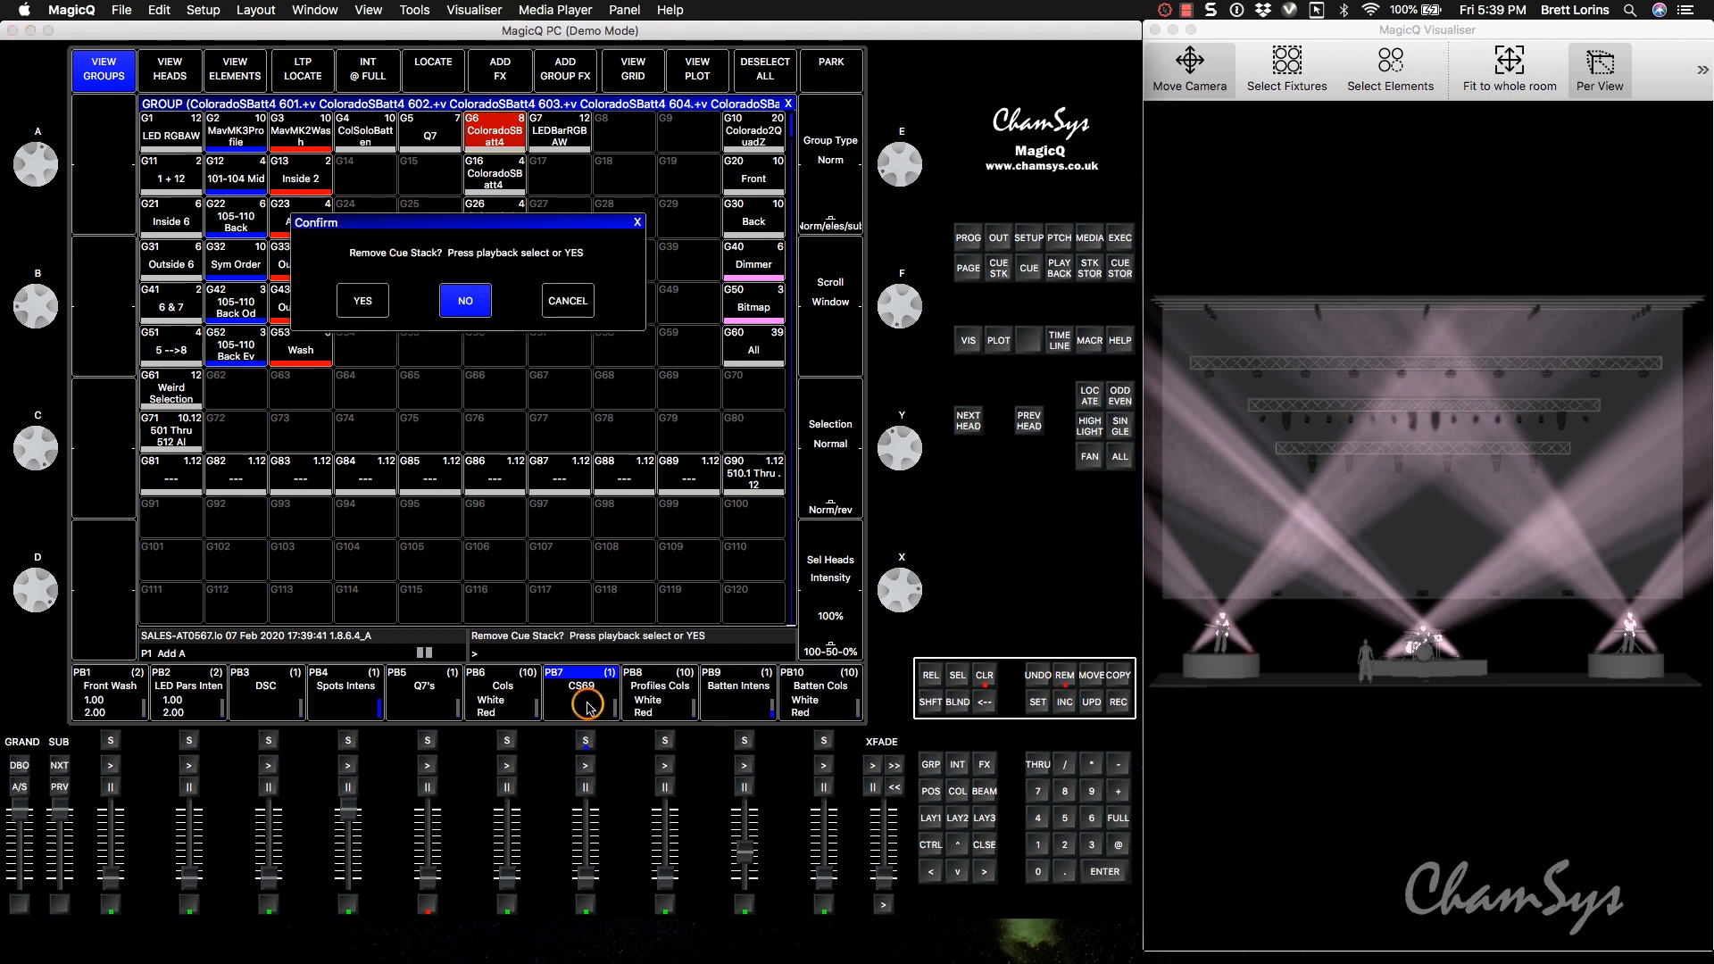
pyautogui.click(370, 310)
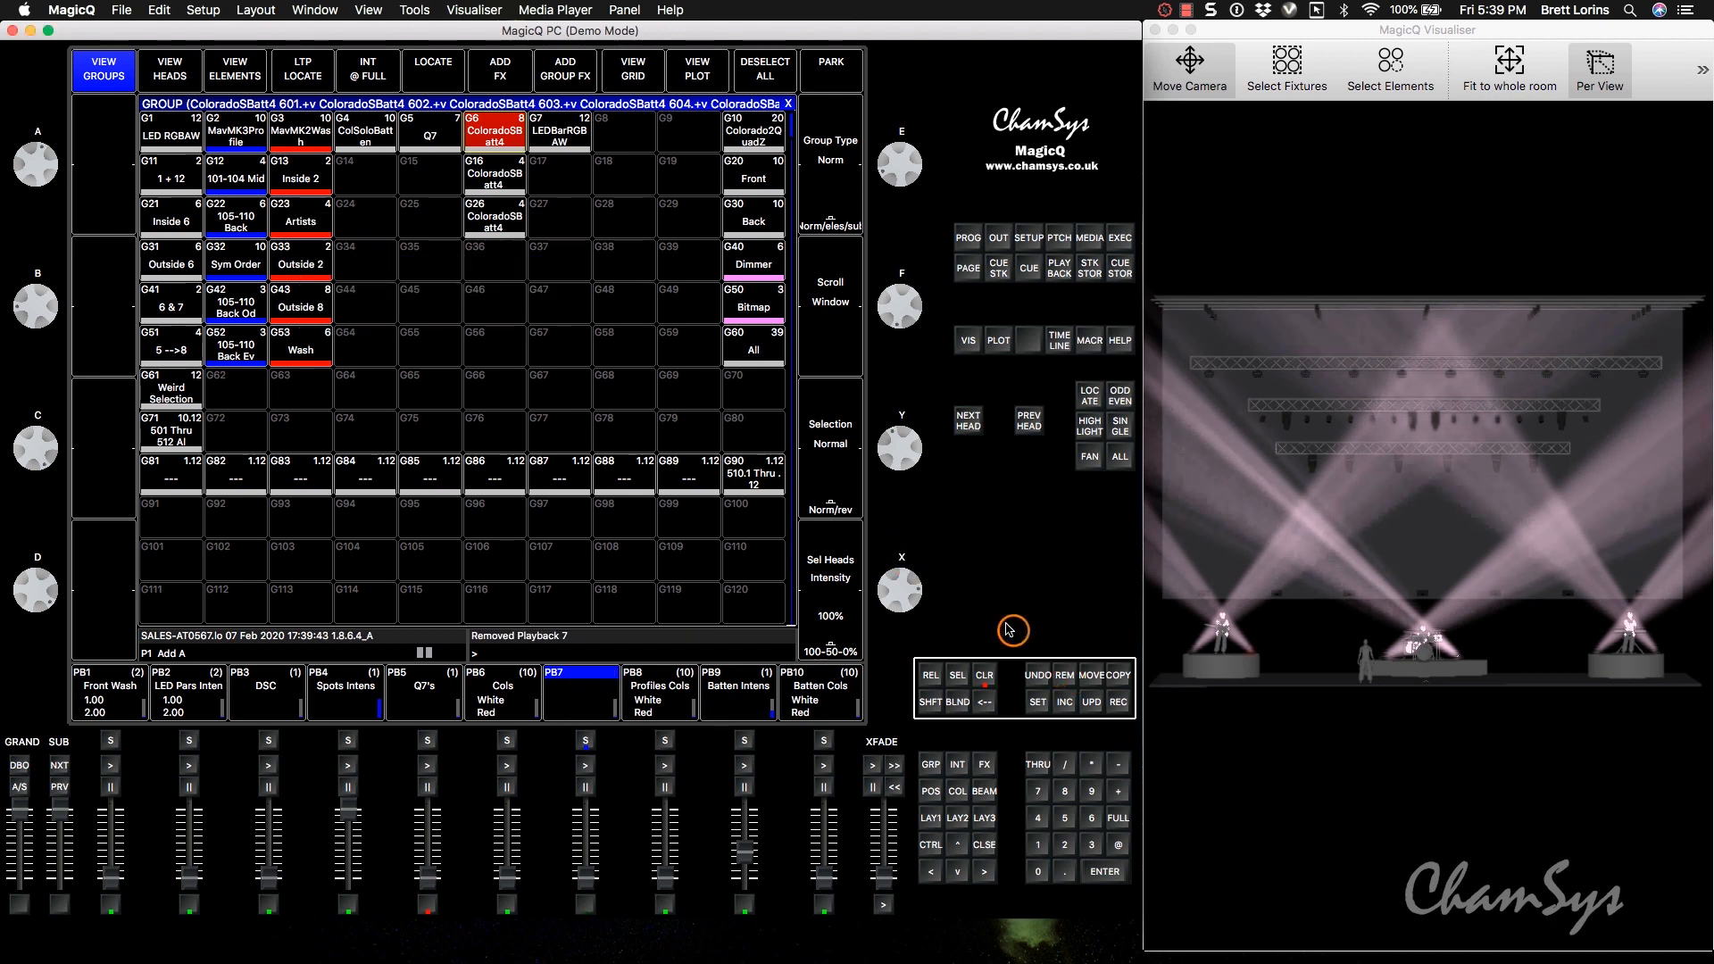
# Record the battens' full-intensity look onto playback 7 and clear the programmer.
pyautogui.click(1119, 701)
pyautogui.click(580, 697)
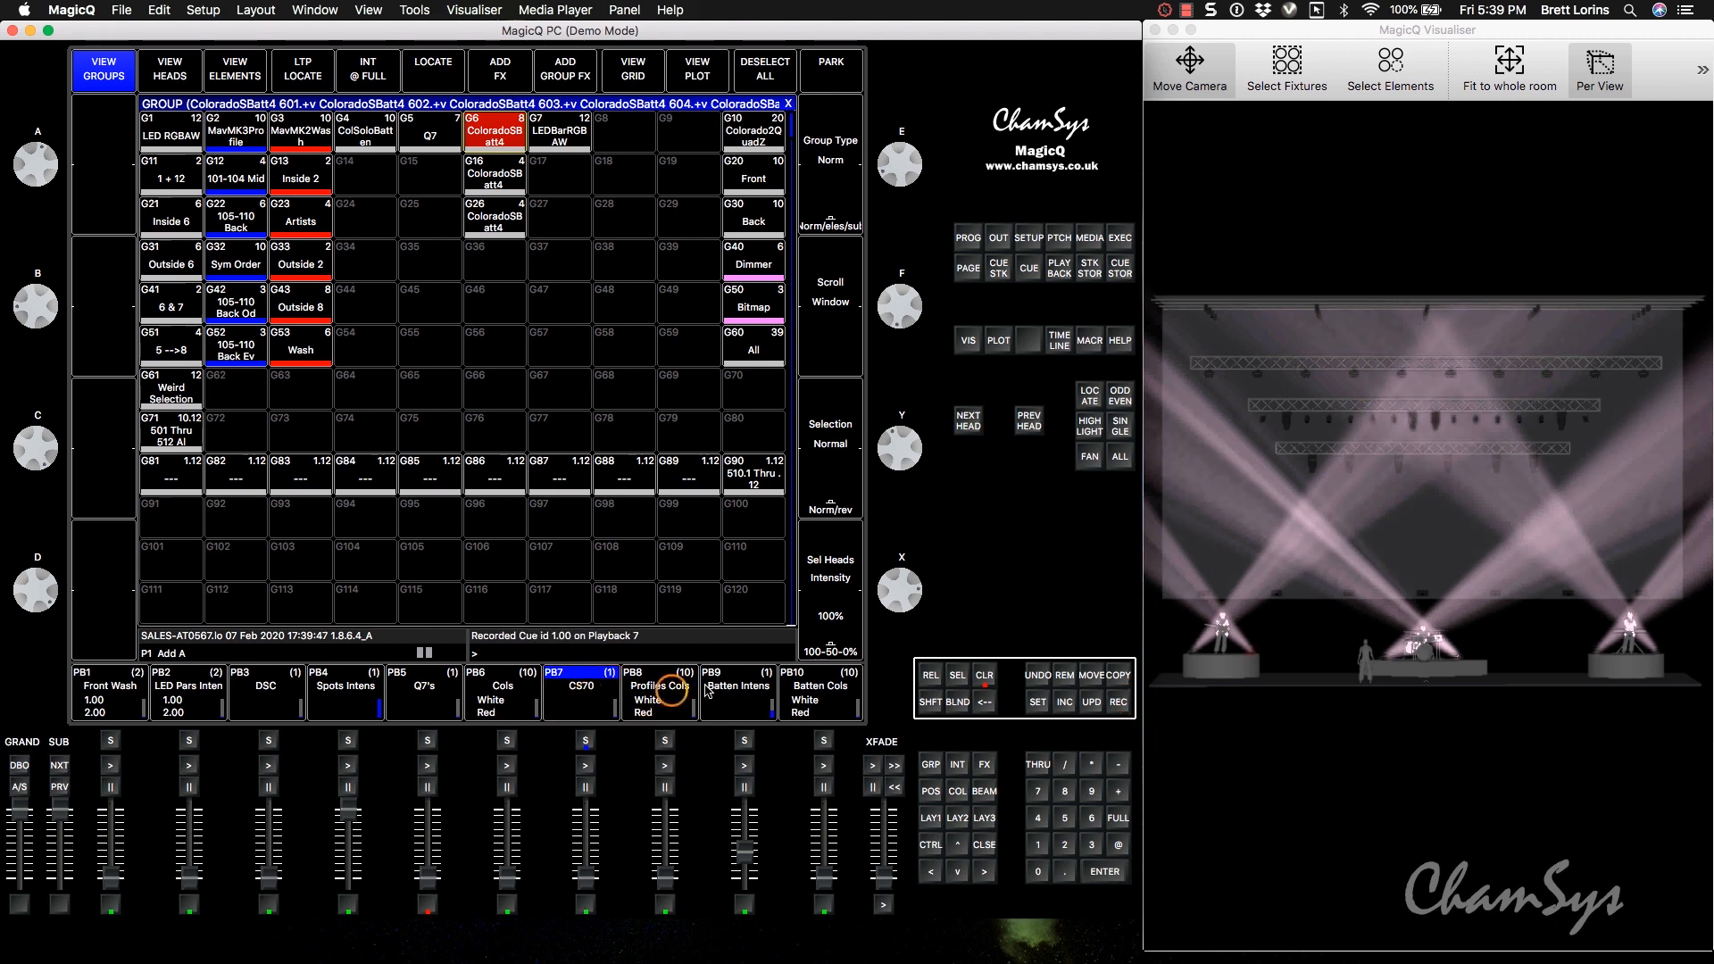
pyautogui.click(985, 675)
# Set Fader Activates Stack and Fader Releases Stack to No for playback 7's cue stack, and lower its fader to zero.
pyautogui.moveTo(598, 873); pyautogui.dragTo(593, 856)
pyautogui.click(587, 697)
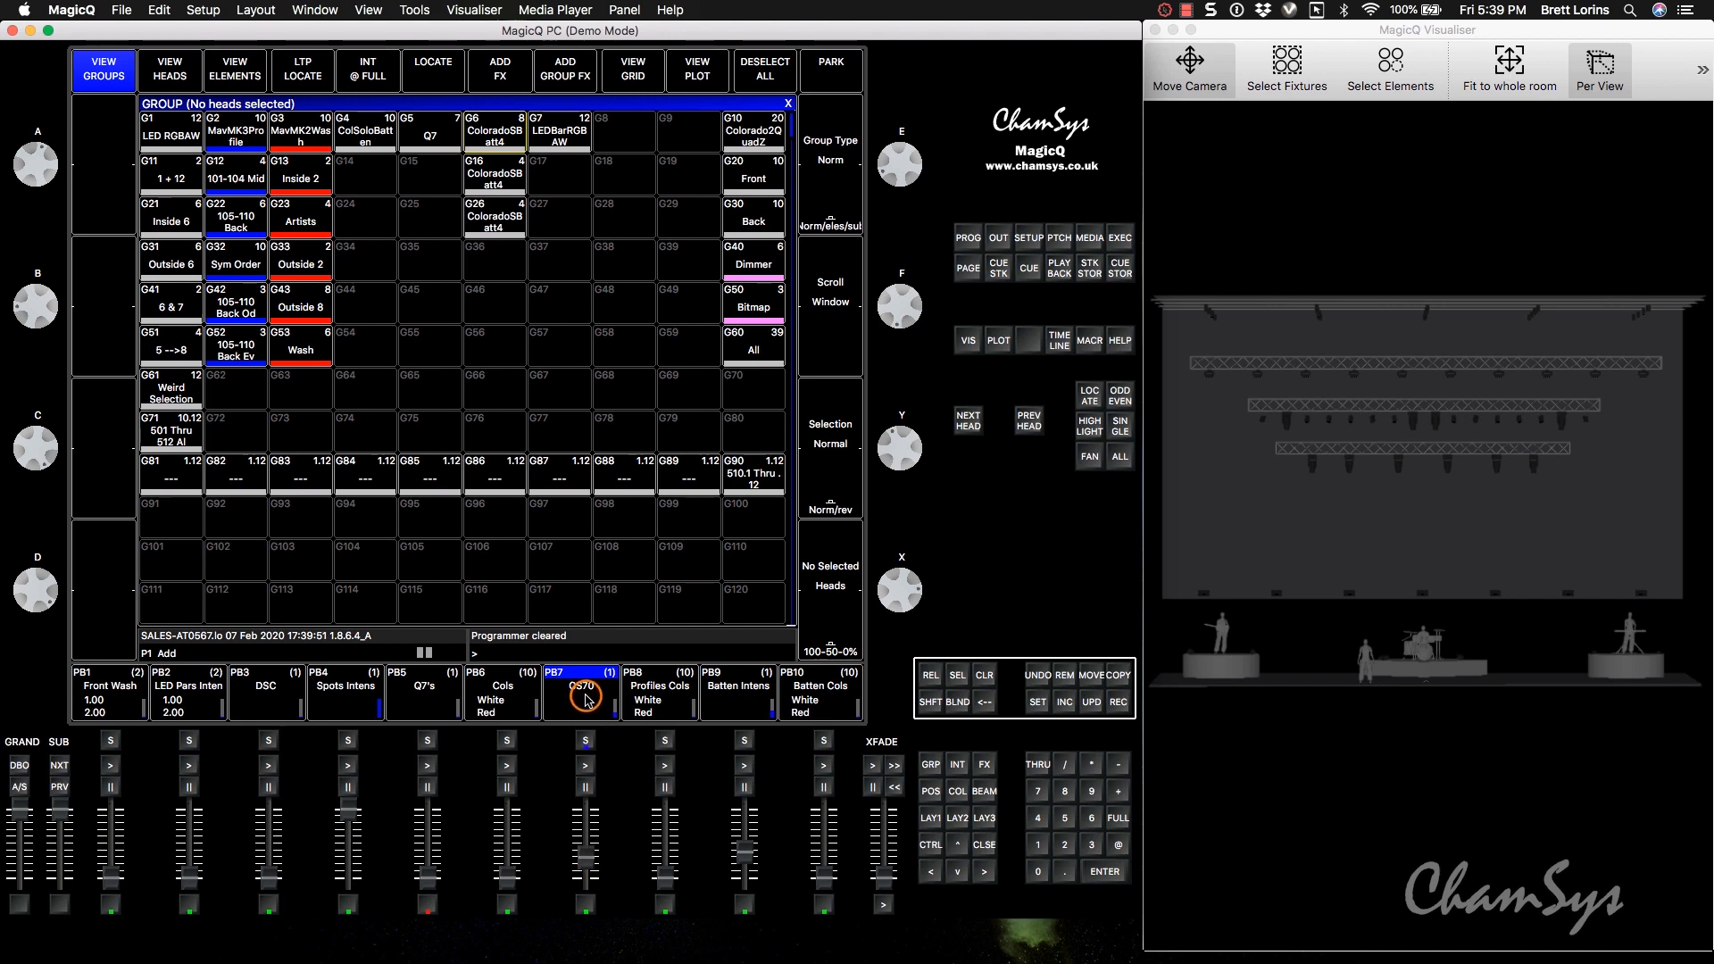
pyautogui.click(181, 75)
pyautogui.click(373, 191)
pyautogui.moveTo(375, 204); pyautogui.dragTo(379, 207)
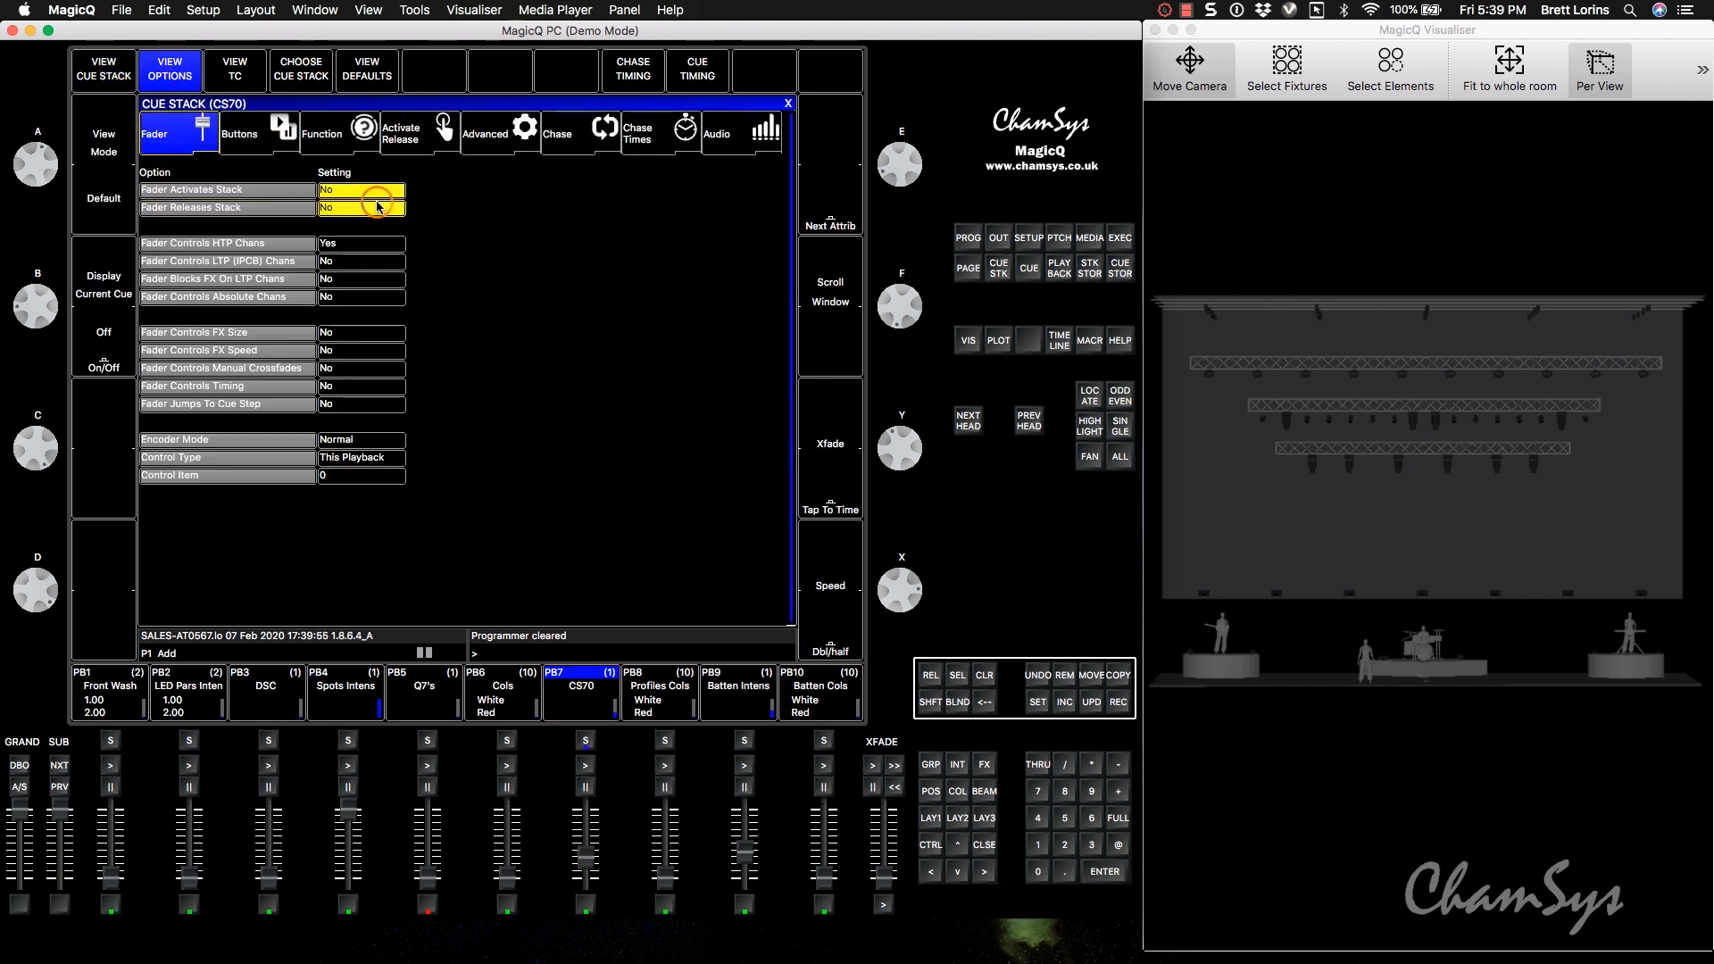
pyautogui.click(788, 104)
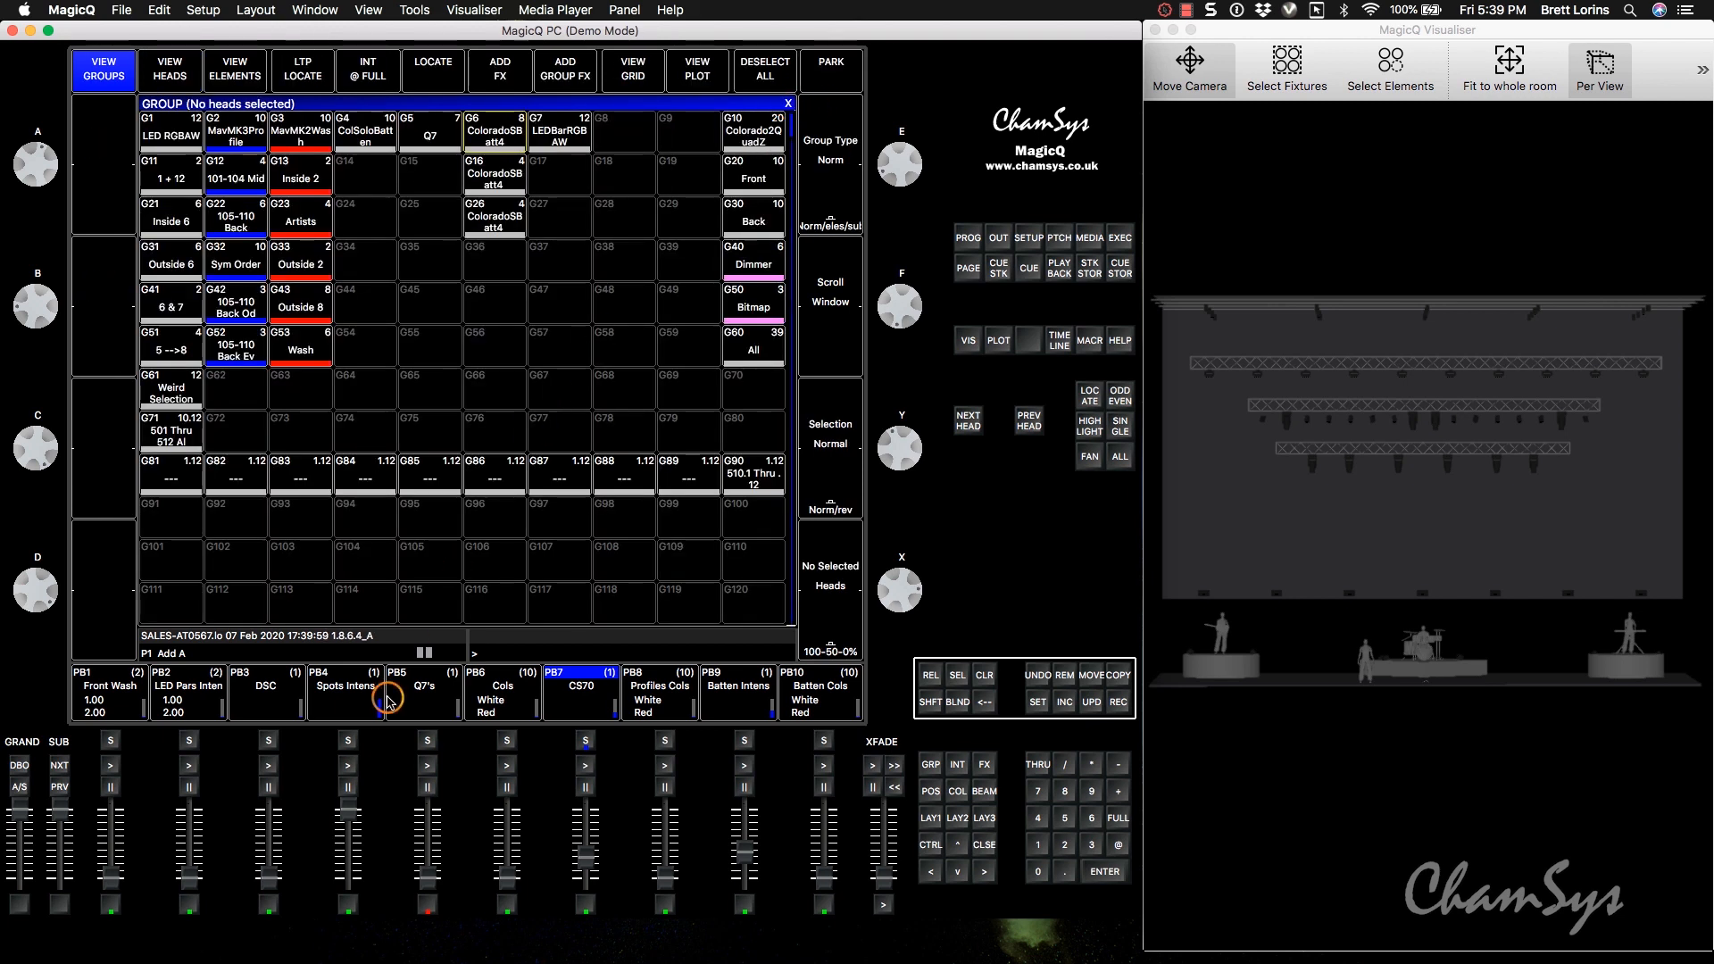
pyautogui.moveTo(586, 853); pyautogui.dragTo(589, 904)
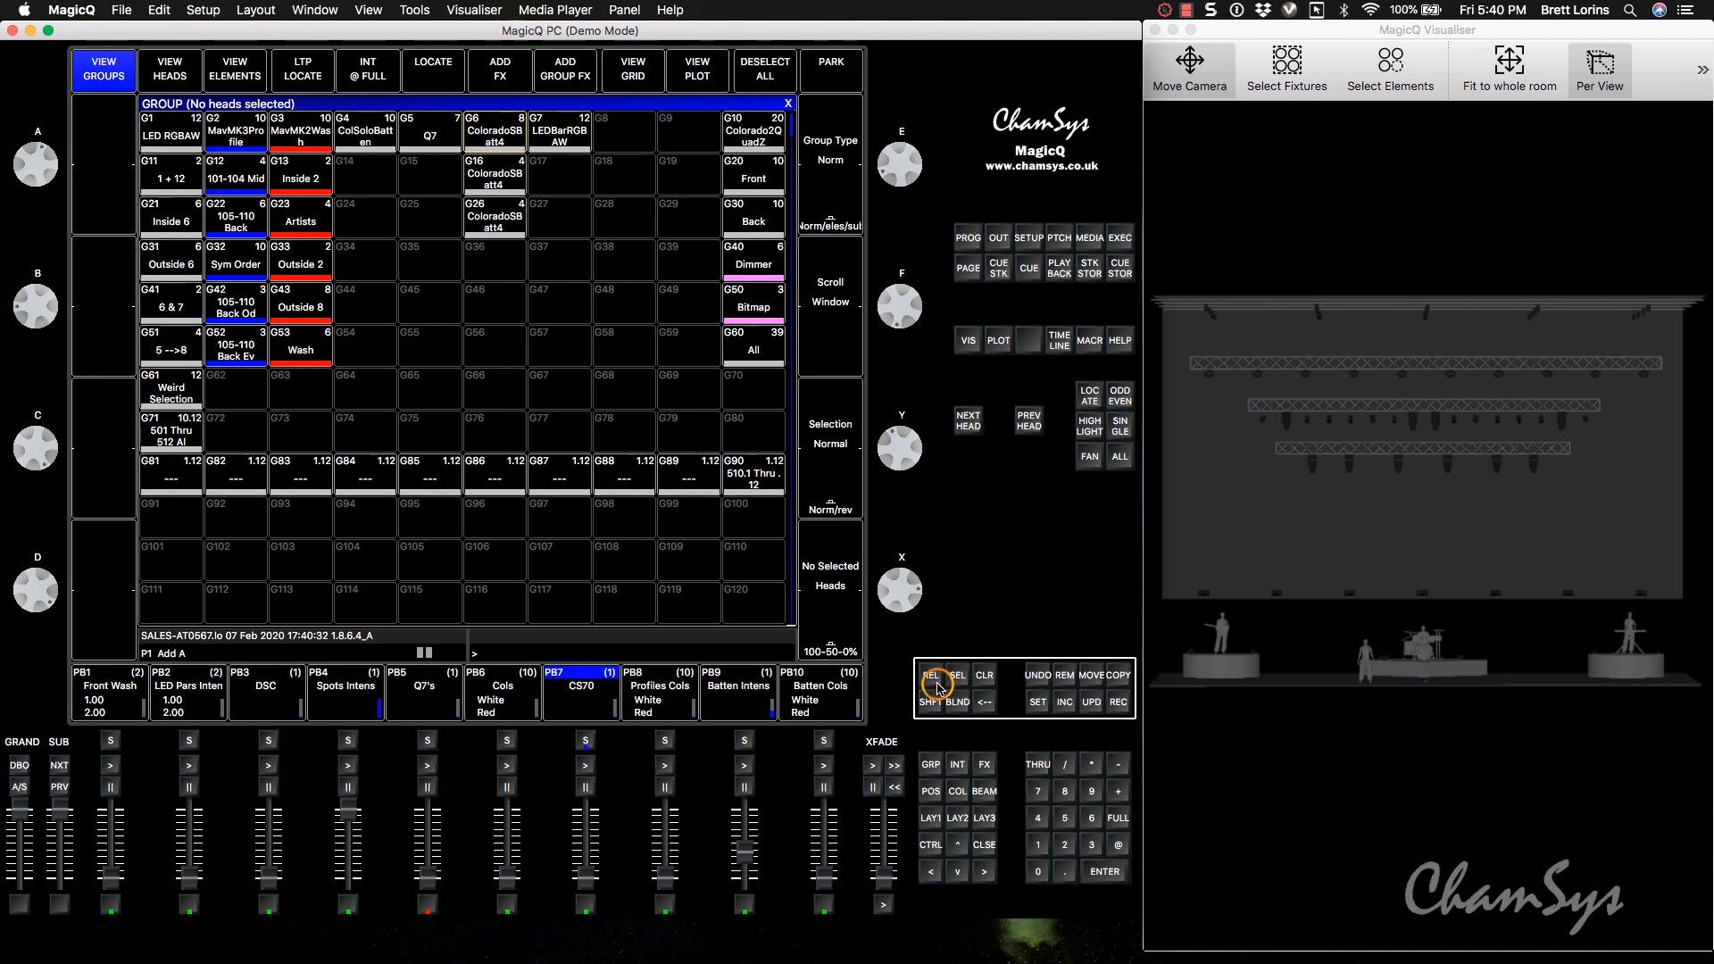
# Try the dim chase intensity FX on the group of all eight ColoradoSBatt4 heads, and clear the programmer.
pyautogui.click(496, 134)
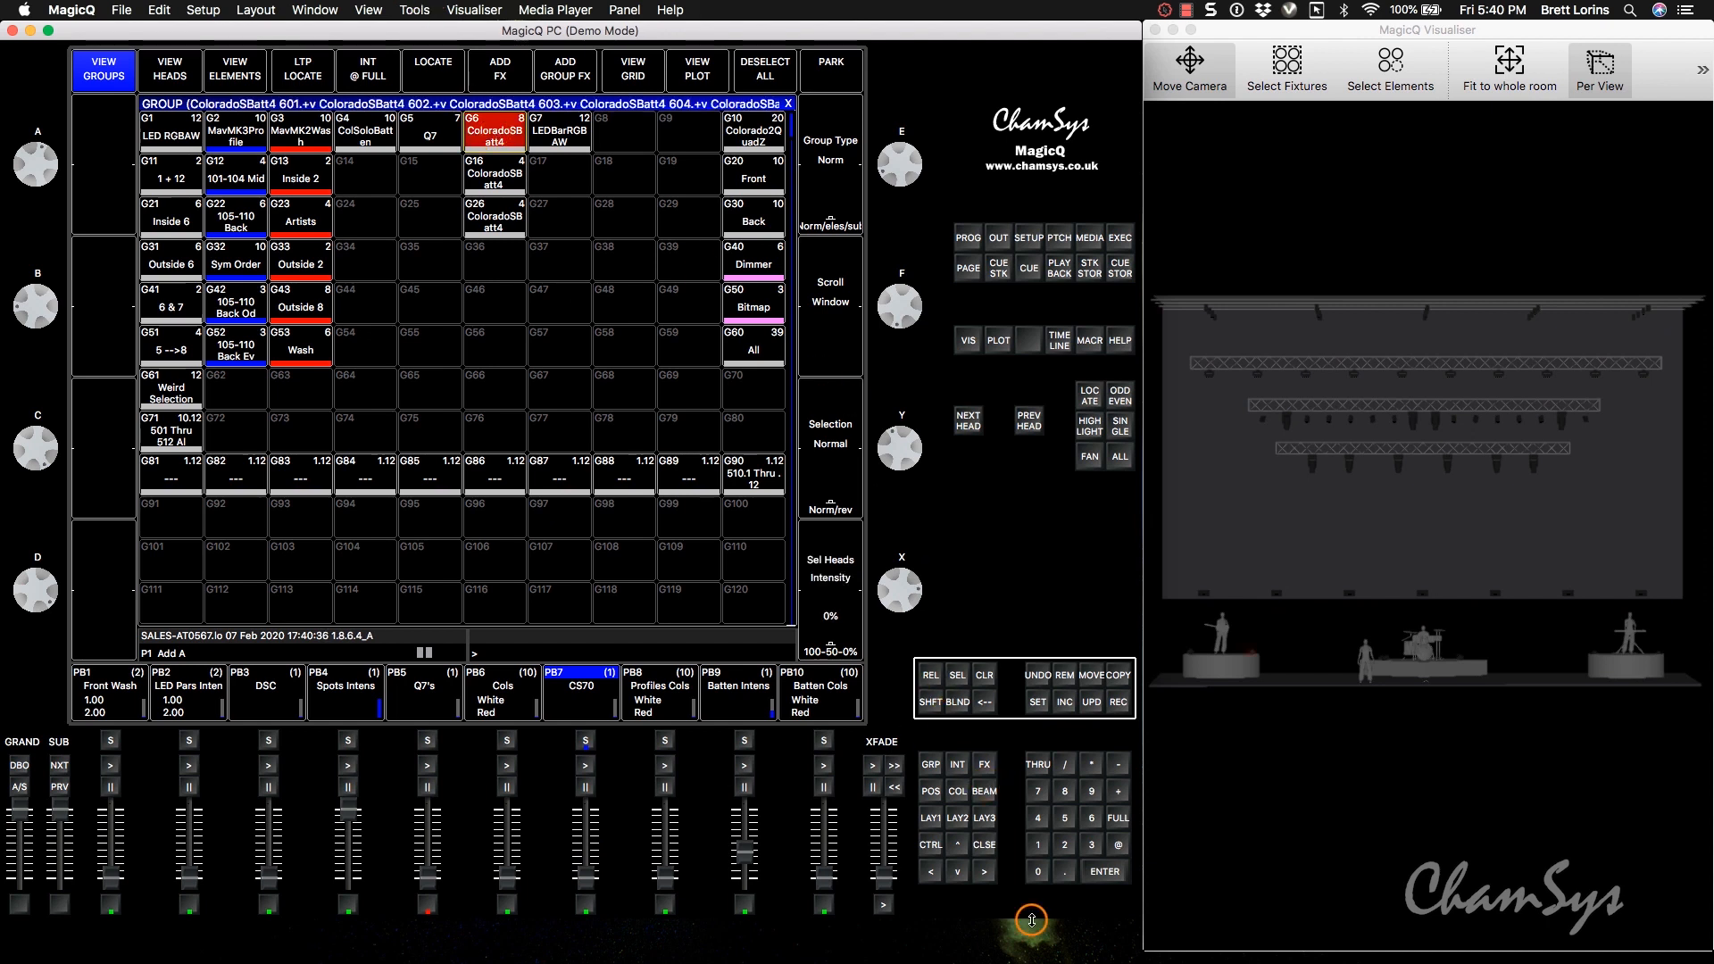
pyautogui.click(984, 765)
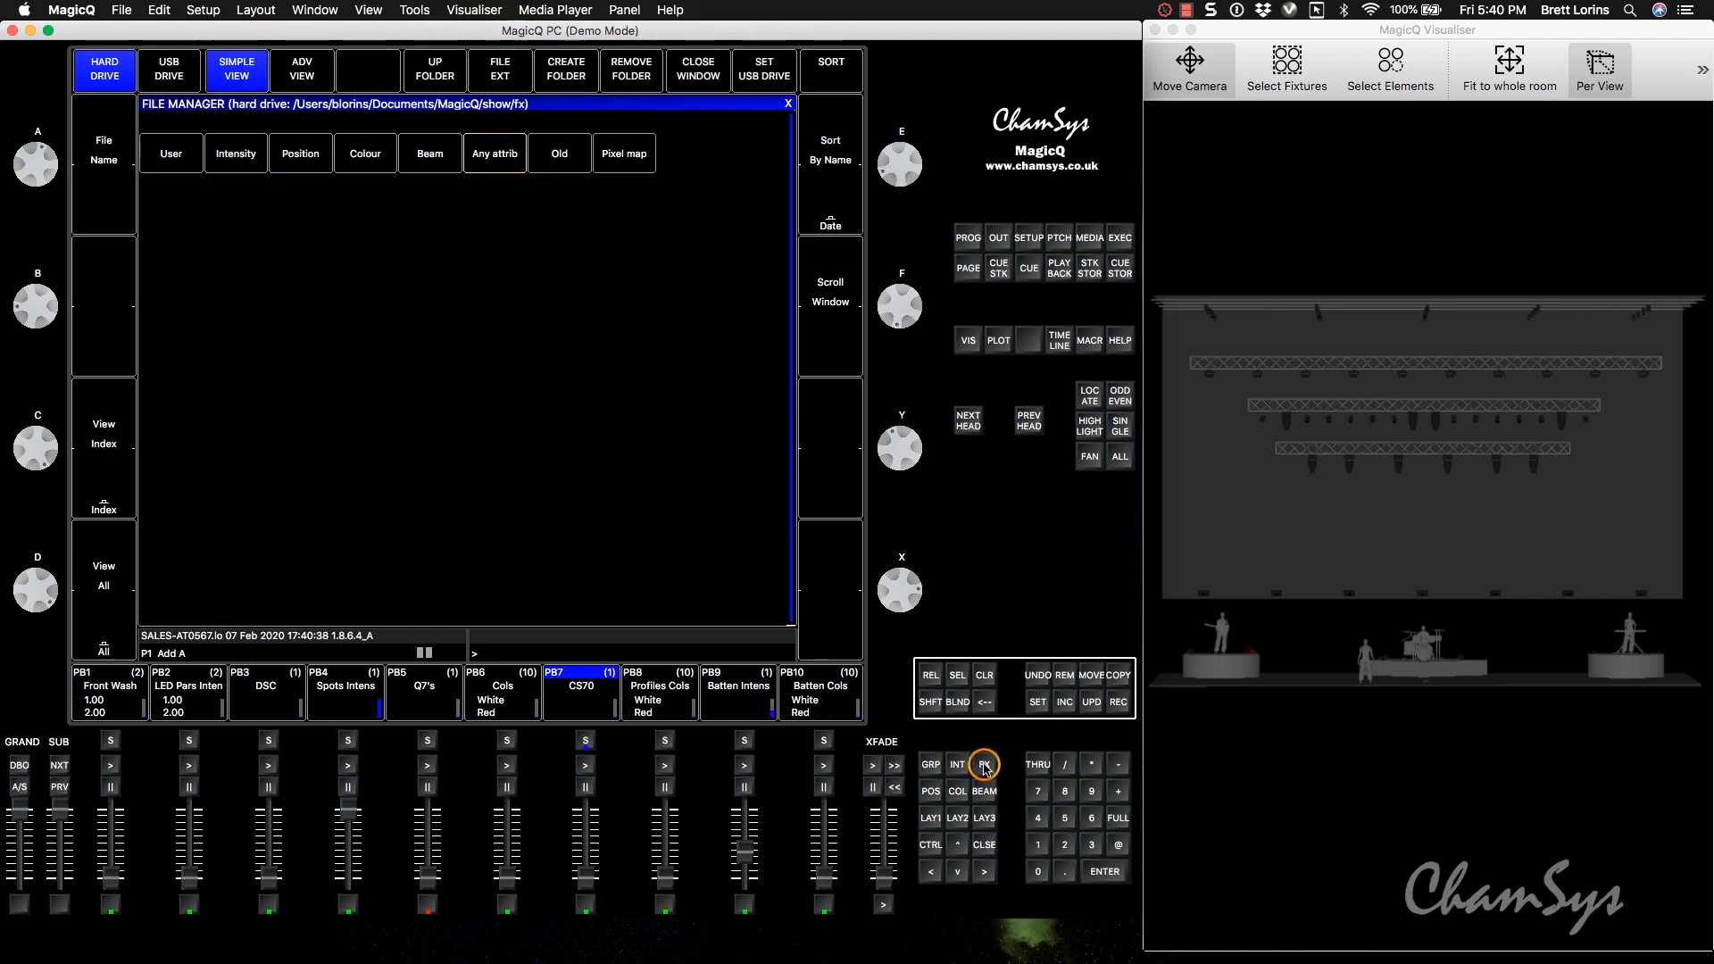
pyautogui.click(234, 152)
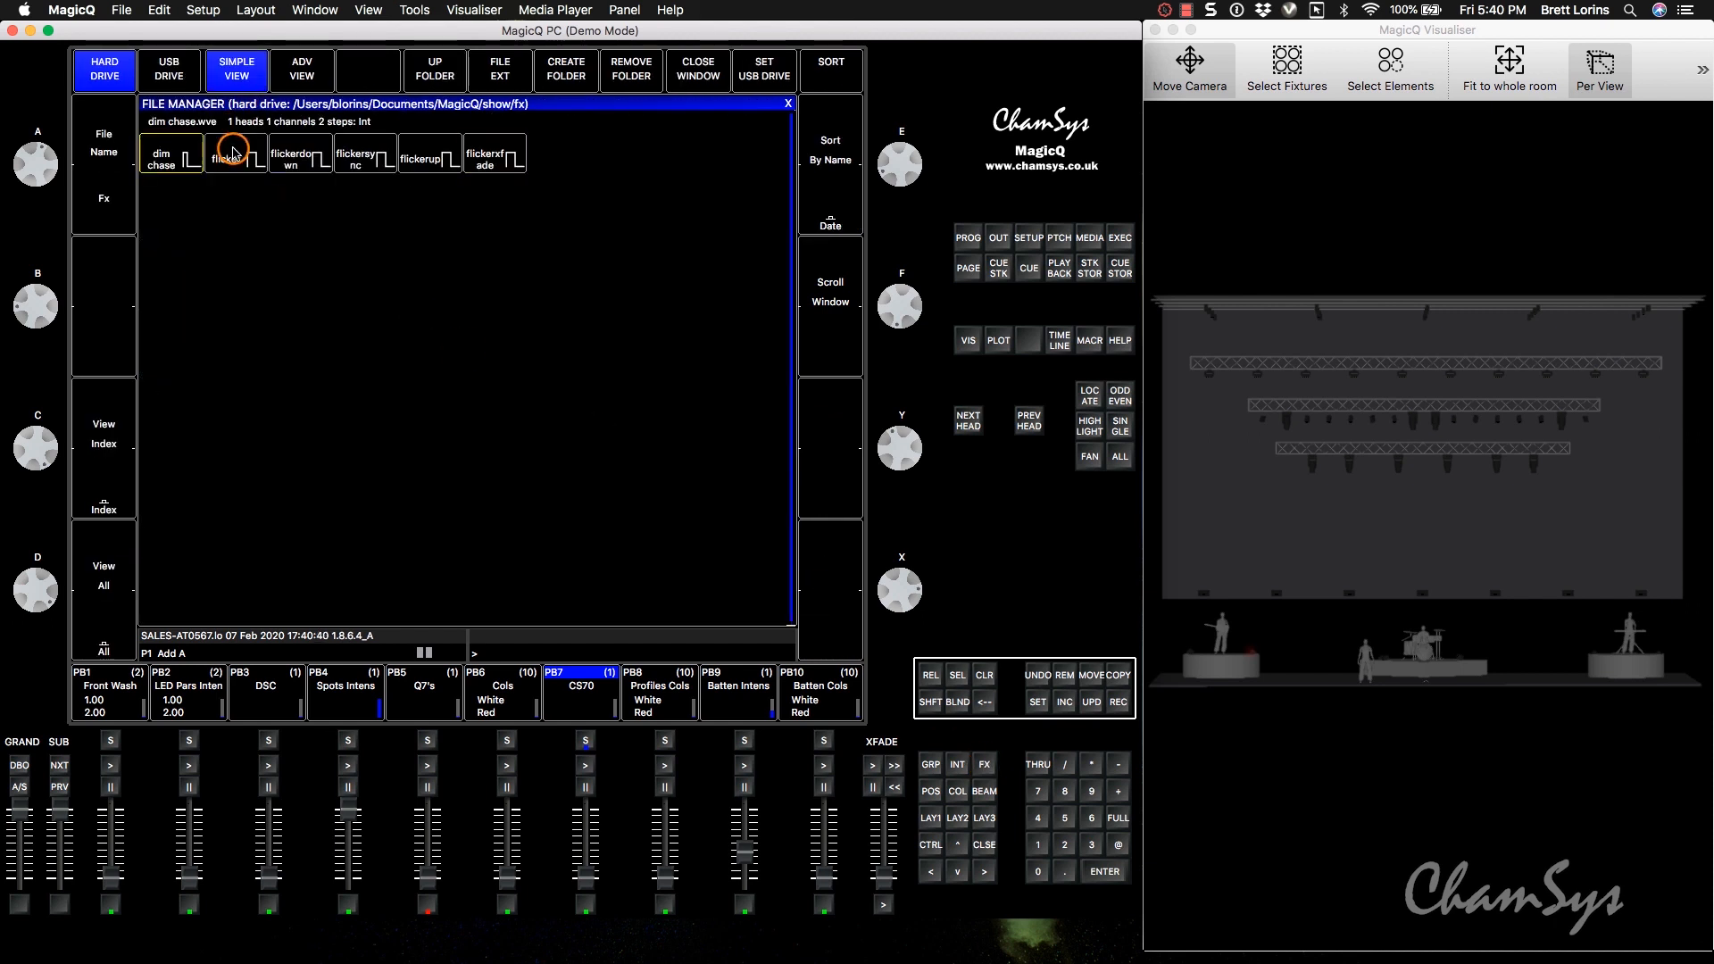
pyautogui.click(163, 156)
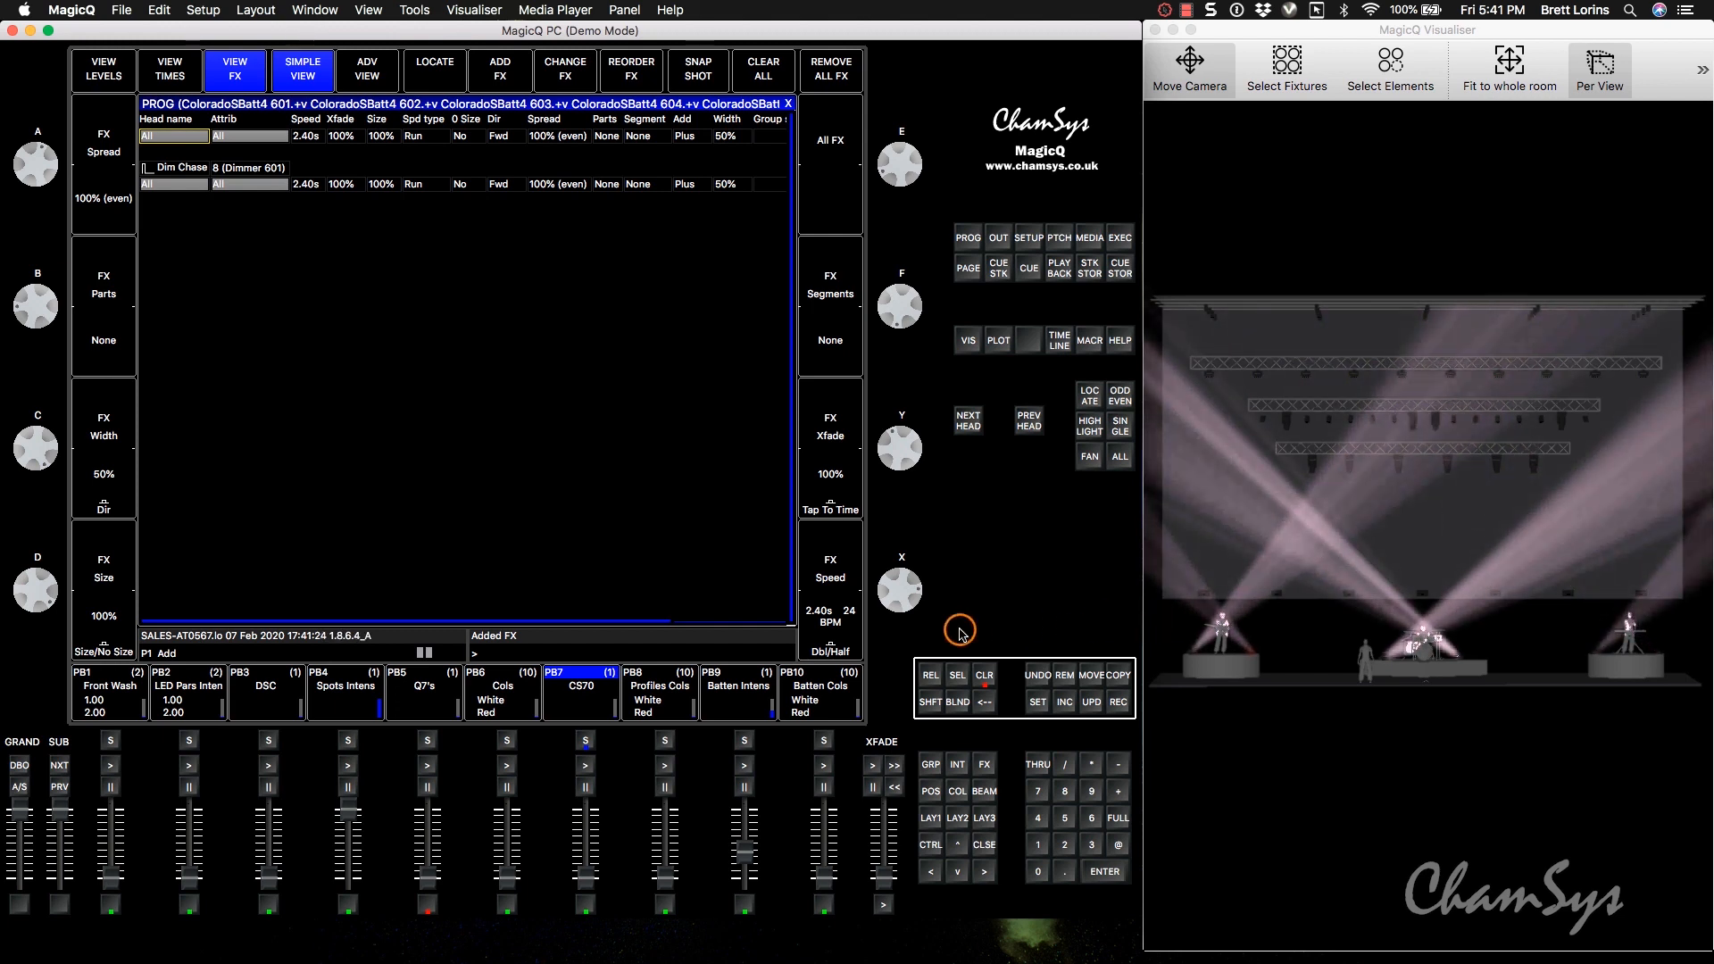
pyautogui.click(982, 677)
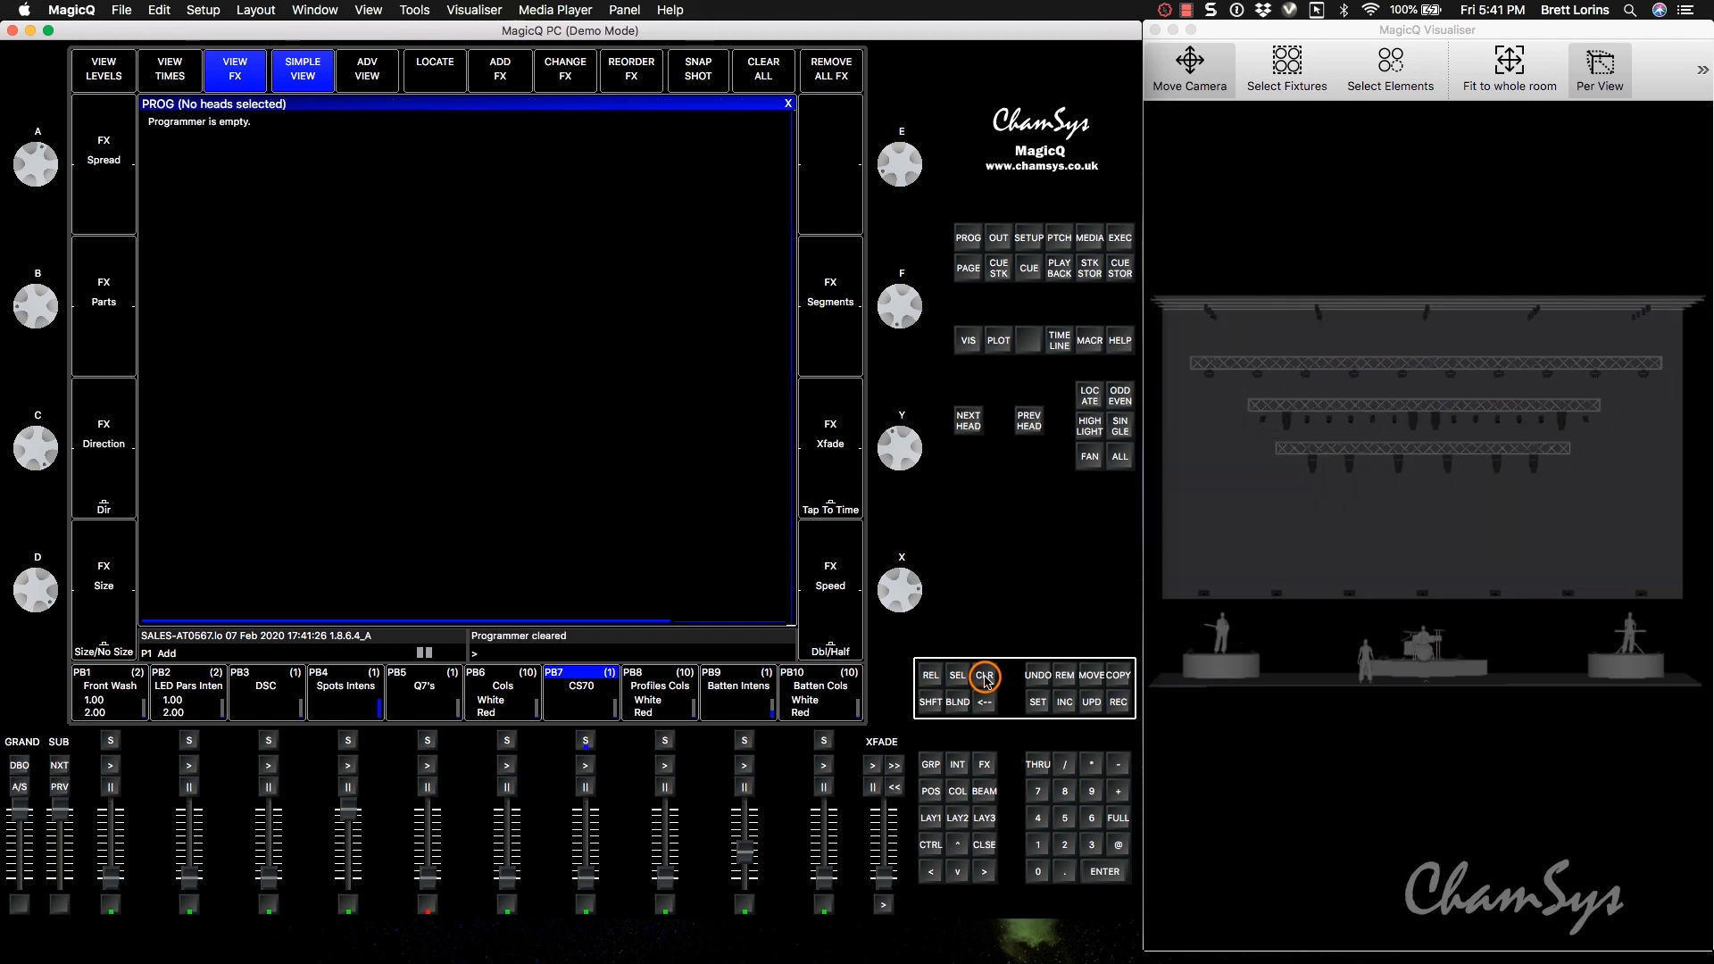